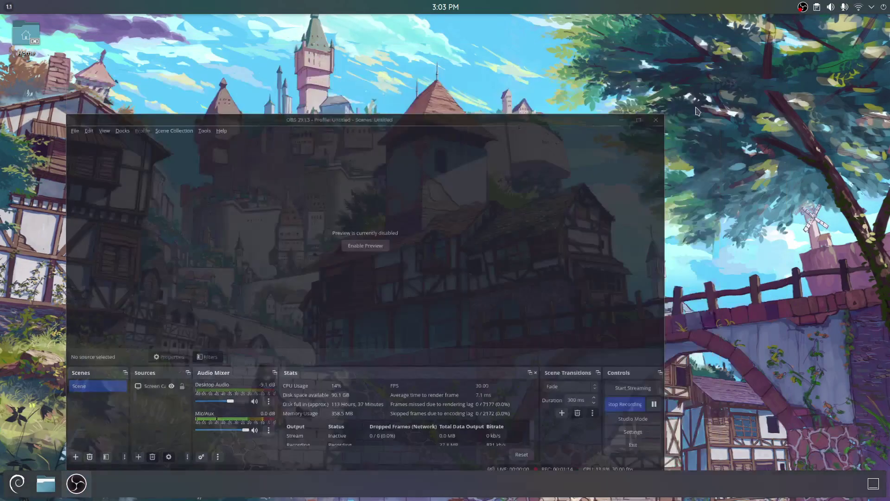
- Launch VMware Player by searching 'vm' in the application launcher
{"action": "key", "text": "super"}
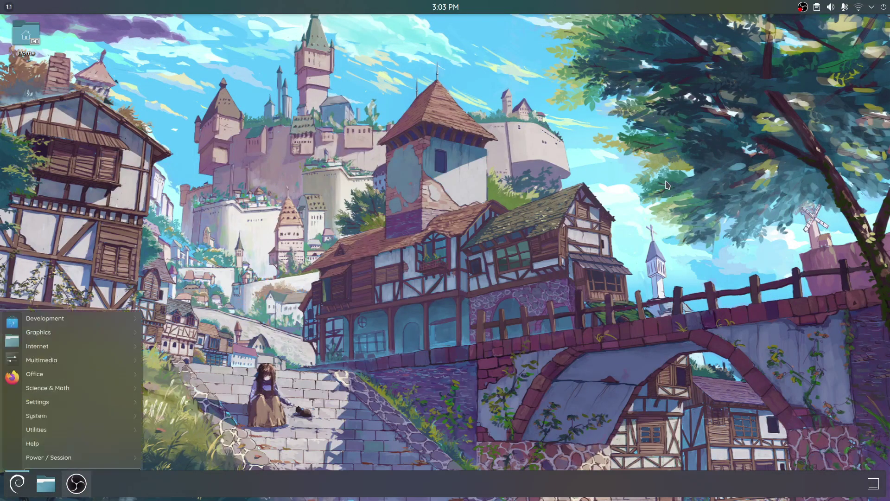
{"action": "type", "text": "vm"}
{"action": "key", "text": "Return"}
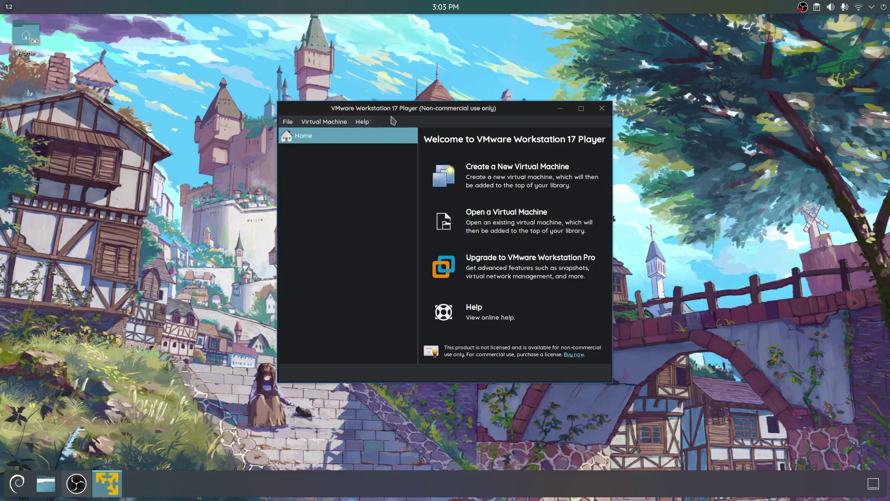
- Launch Firefox ESR by searching 'fire' in the application launcher
{"action": "key", "text": "super"}
{"action": "type", "text": "fire"}
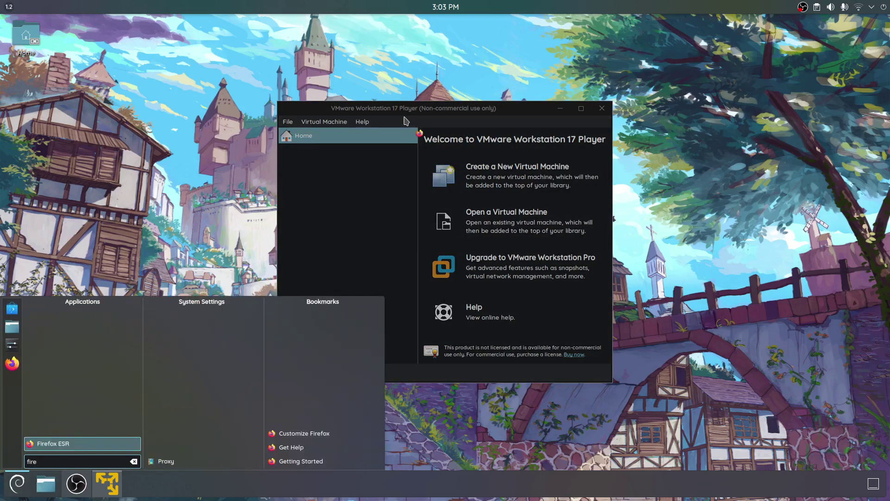
{"action": "key", "text": "Return"}
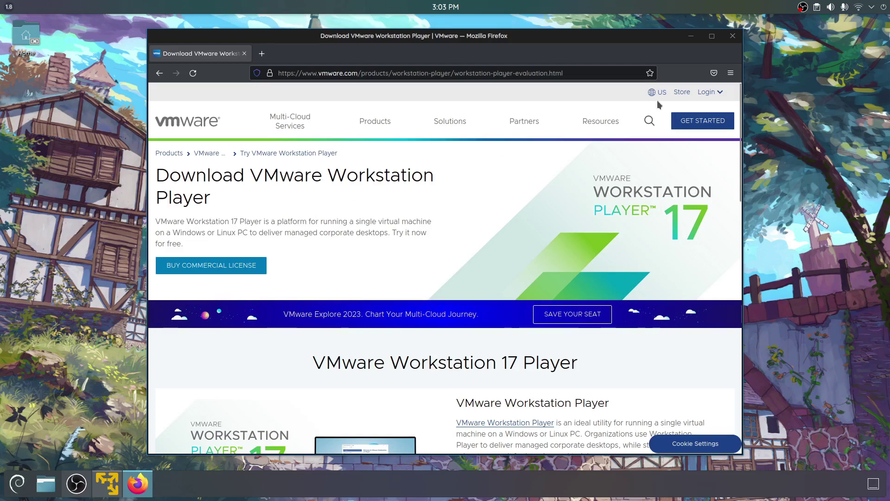
- Quit Firefox, leaving the VMware Player welcome screen showing
{"action": "left_click", "coordinate": [733, 36]}
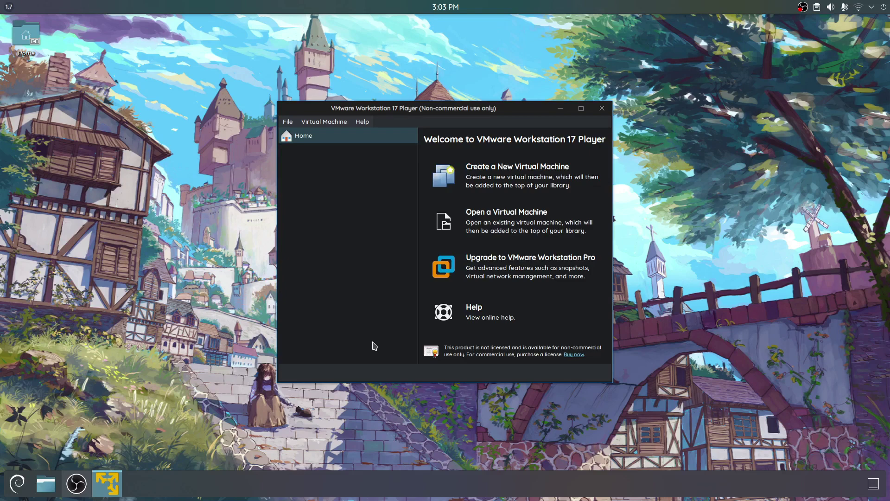
- Start the New Virtual Machine Wizard and select the Use ISO image option
{"action": "left_click", "coordinate": [479, 180]}
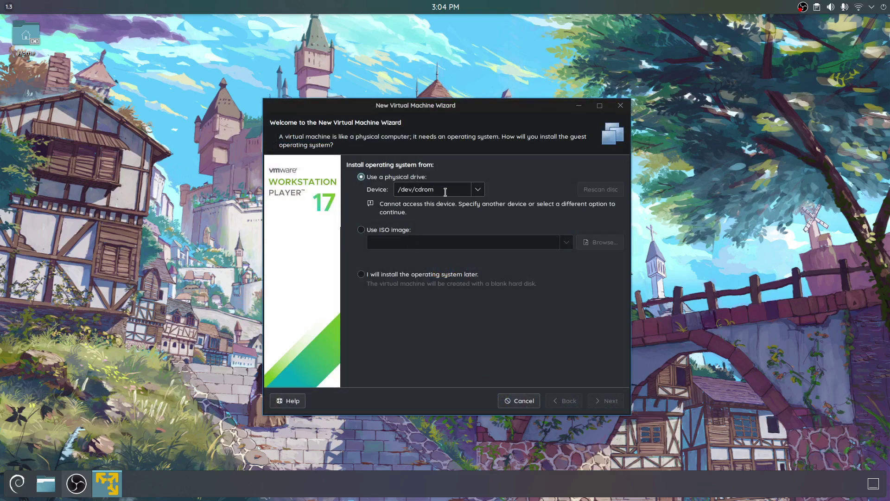
{"action": "left_click", "coordinate": [369, 232]}
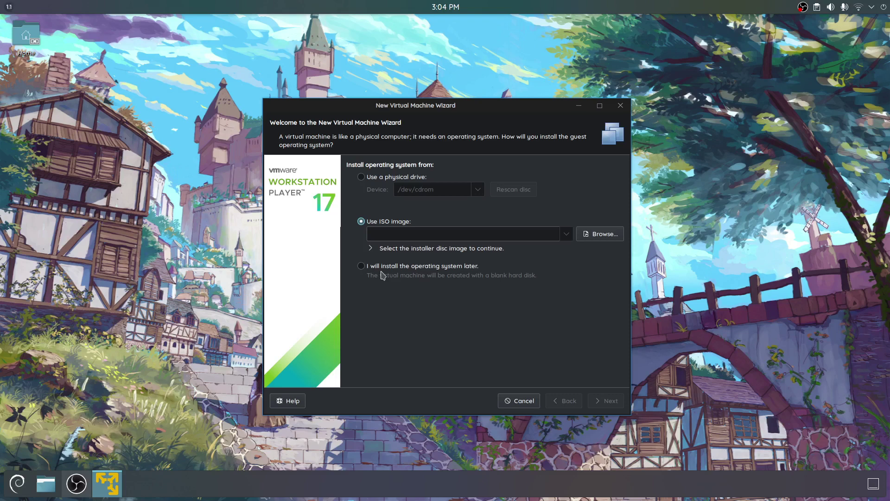
- Try the LEGIONAIRE host under Network > Shared Folders (SMB), then reopen Shared Folders after it fails
{"action": "key", "text": "alt+Tab"}
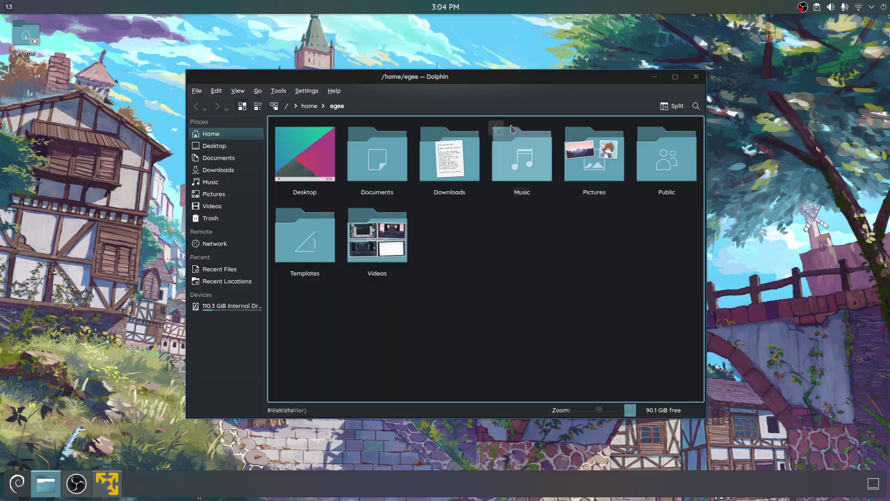
{"action": "left_click", "coordinate": [232, 245]}
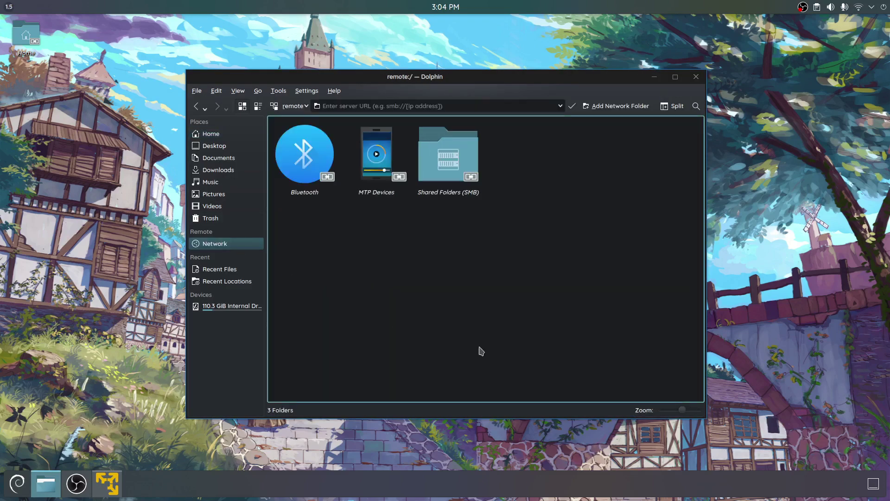
{"action": "left_click", "coordinate": [459, 171]}
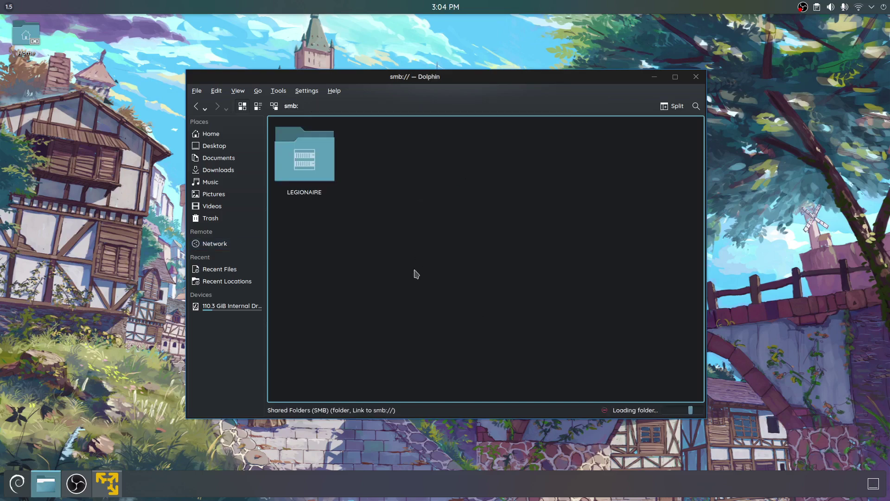
{"action": "left_click", "coordinate": [331, 174]}
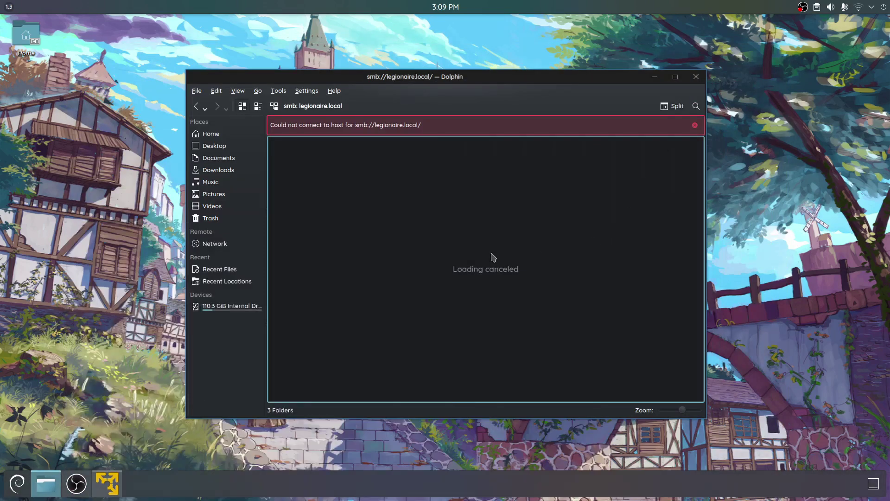
{"action": "left_click", "coordinate": [219, 245]}
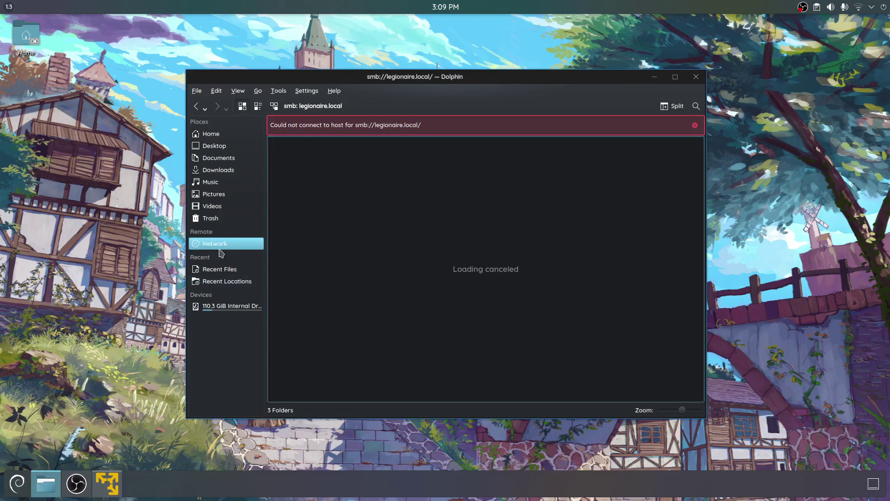
{"action": "left_click", "coordinate": [461, 164]}
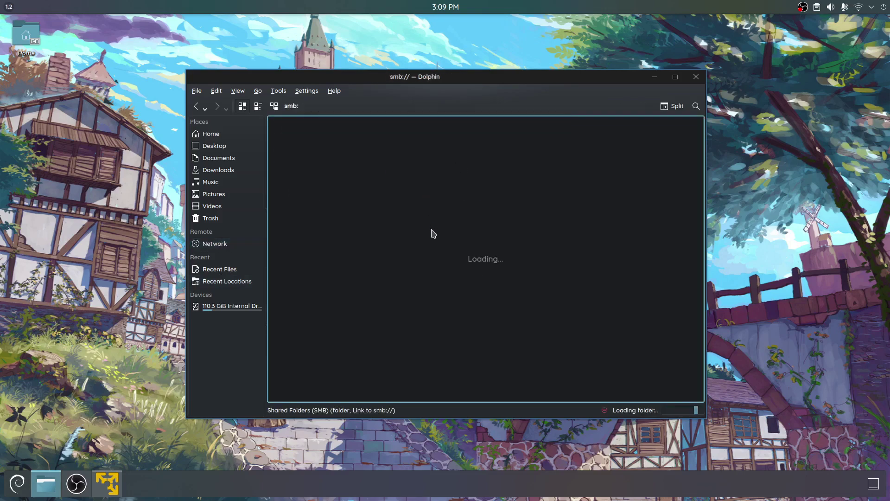
- Copy Win10_22H2_English_x64.iso from the LEGIONAIRE Public/isos share
{"action": "left_click", "coordinate": [312, 179]}
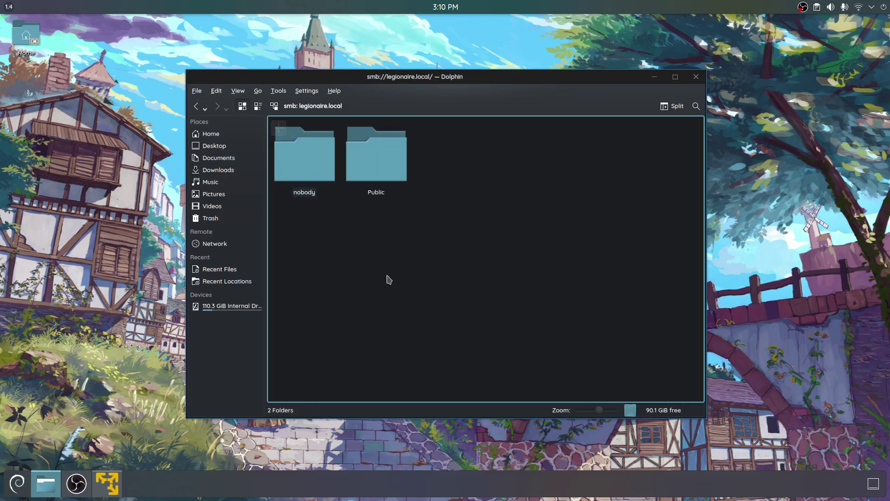
{"action": "left_click", "coordinate": [389, 188]}
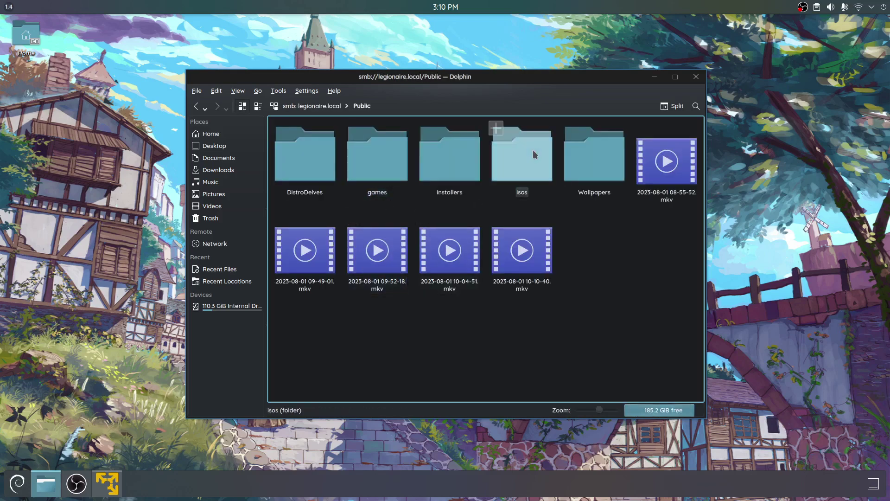
{"action": "left_click", "coordinate": [518, 179]}
{"action": "right_click", "coordinate": [454, 168]}
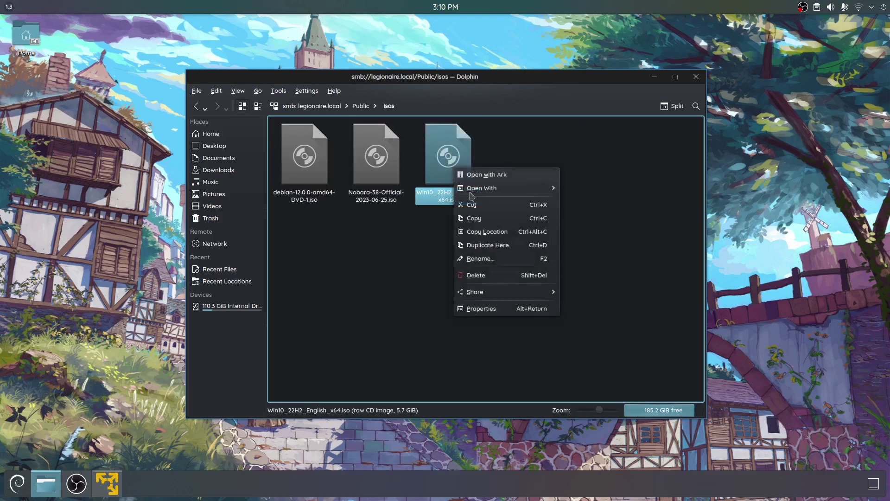
{"action": "left_click", "coordinate": [478, 218]}
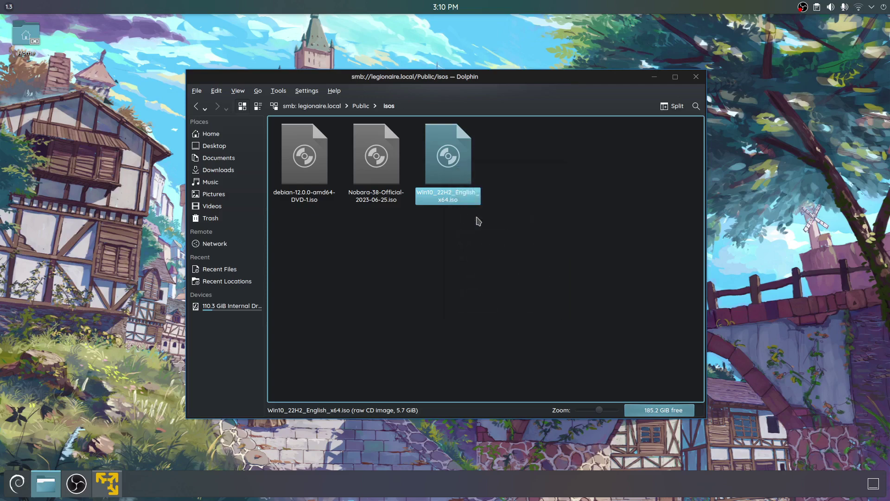
- Paste the Win10 ISO into Home > Downloads
{"action": "left_click", "coordinate": [209, 133]}
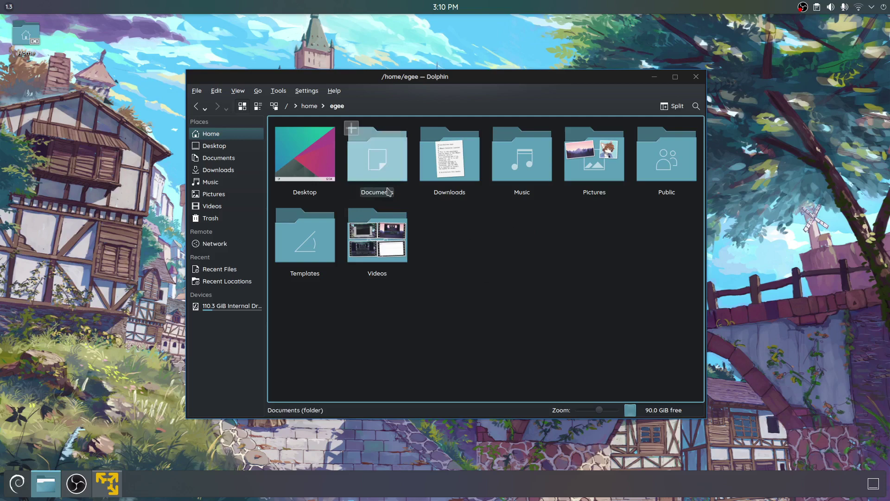
{"action": "left_click", "coordinate": [443, 176]}
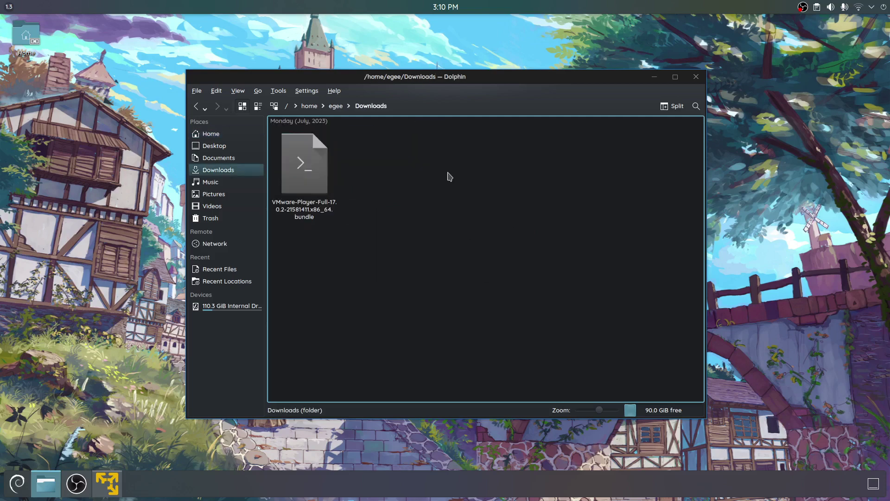
{"action": "right_click", "coordinate": [428, 194]}
{"action": "key", "text": "Escape"}
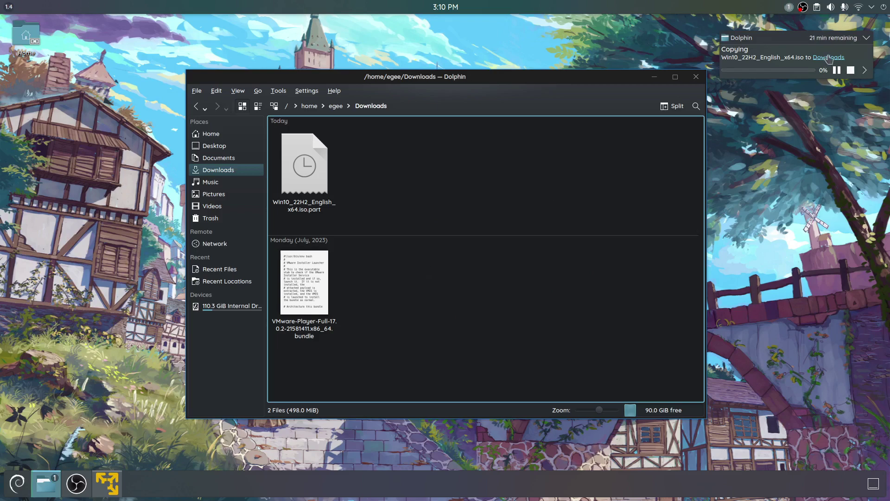
- Show the copy job's details in the tray notifications to follow the ISO copy progress
{"action": "left_click", "coordinate": [865, 39]}
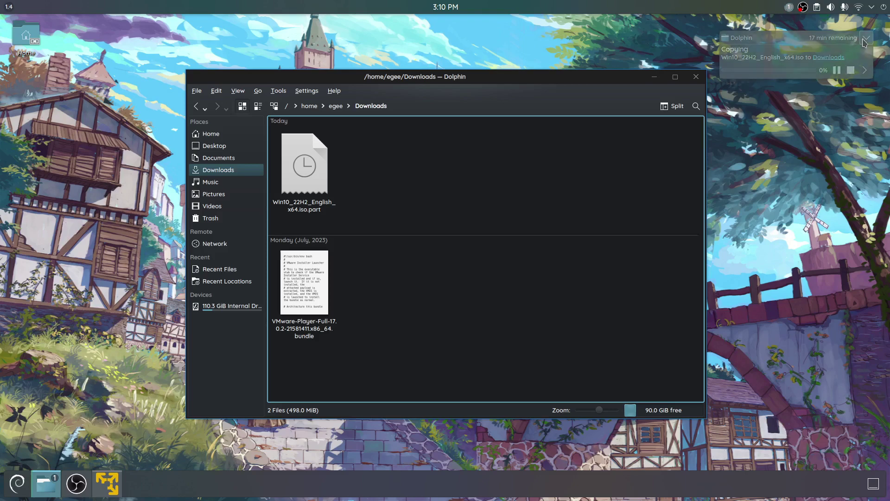
{"action": "left_click", "coordinate": [789, 6]}
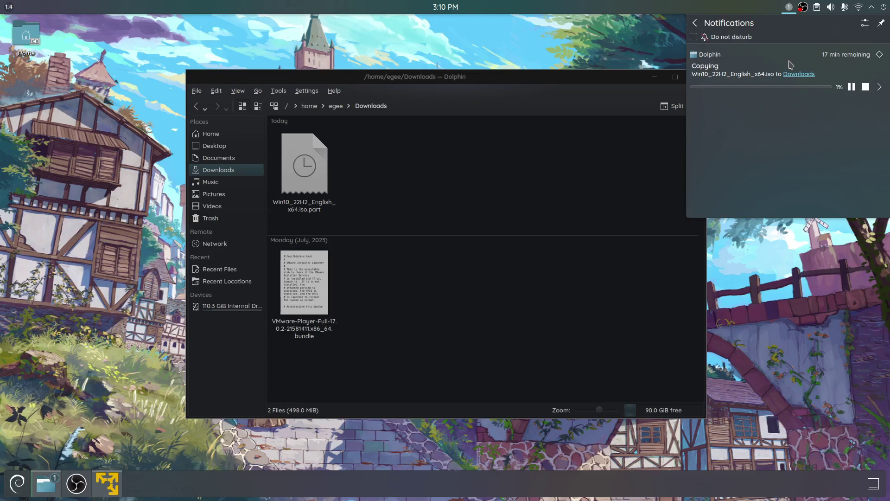
{"action": "left_click", "coordinate": [880, 87]}
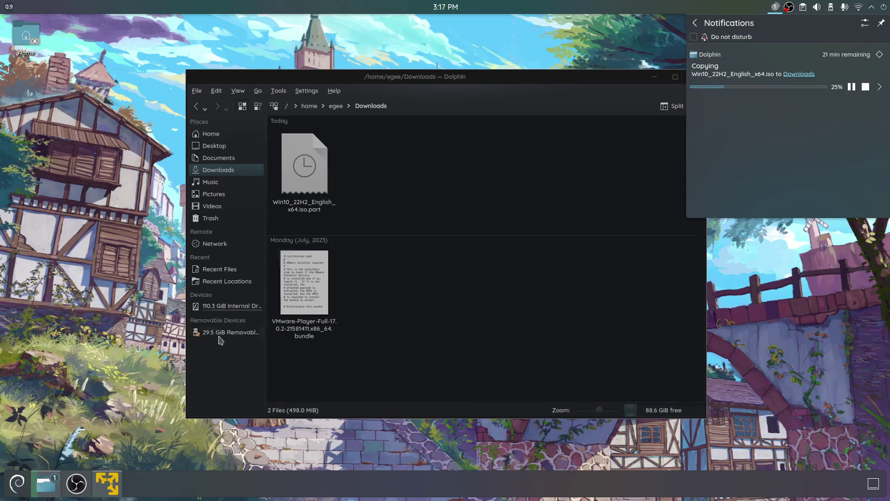
- Copy the Win10 ISO from the 29.5 GiB removable drive
{"action": "left_click", "coordinate": [220, 333]}
{"action": "right_click", "coordinate": [392, 182]}
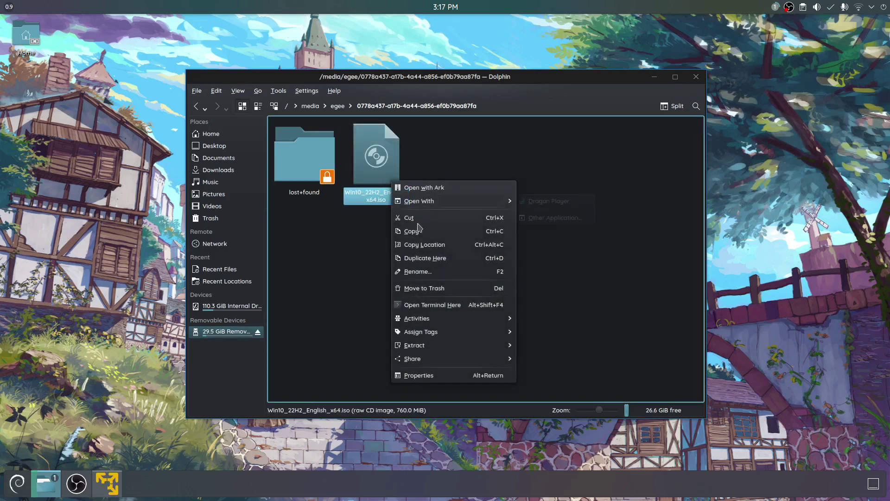
{"action": "left_click", "coordinate": [419, 239]}
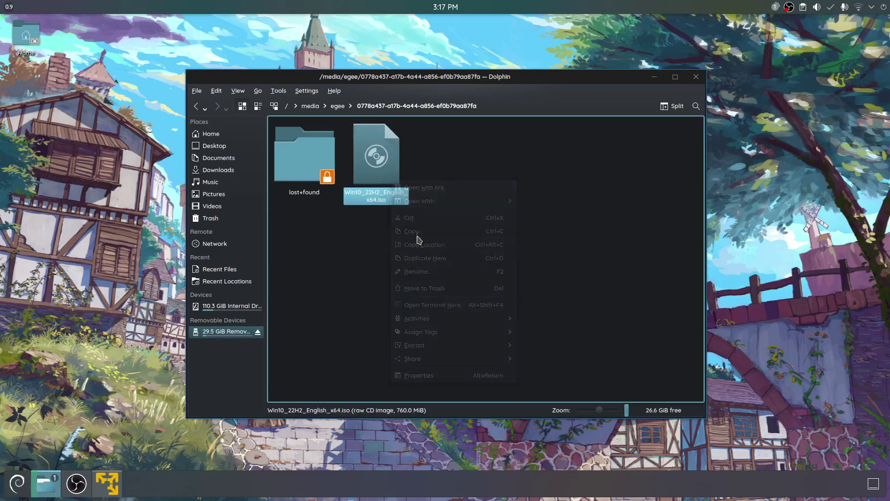
- Paste the Win10 ISO into the home folder, check the notifications, and select the ISO on the drive
{"action": "left_click", "coordinate": [217, 137]}
{"action": "right_click", "coordinate": [436, 232]}
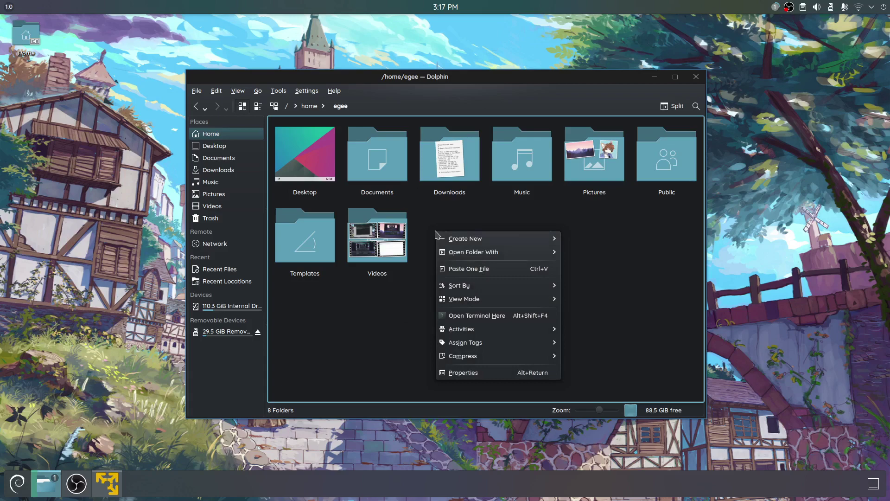
{"action": "left_click", "coordinate": [461, 269]}
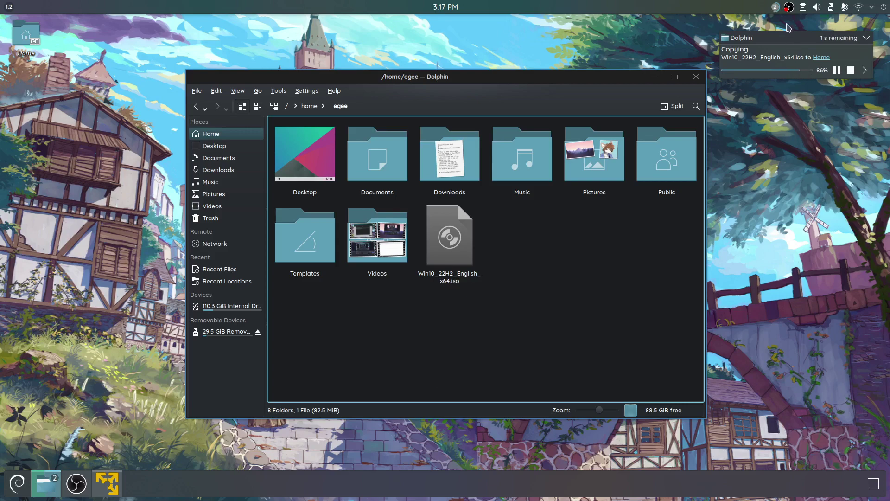
{"action": "left_click", "coordinate": [779, 8]}
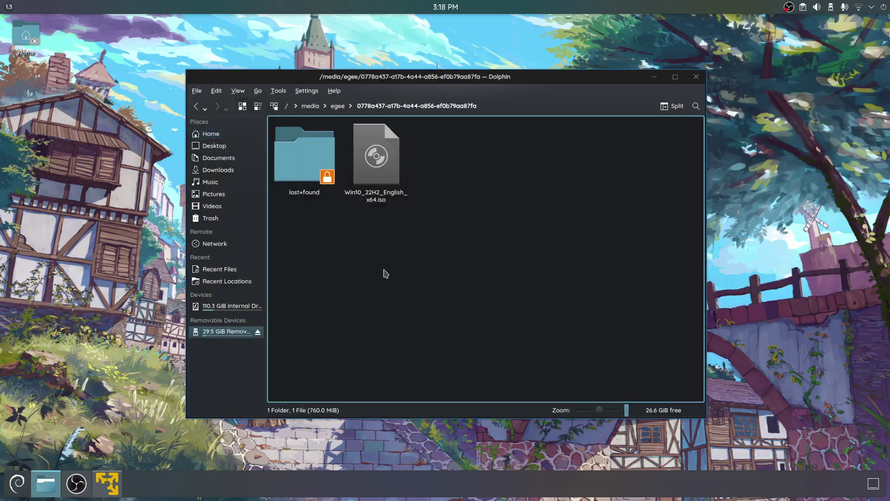
{"action": "left_click_drag", "start_coordinate": [524, 346], "coordinate": [298, 131]}
{"action": "left_click_drag", "start_coordinate": [483, 285], "coordinate": [378, 164]}
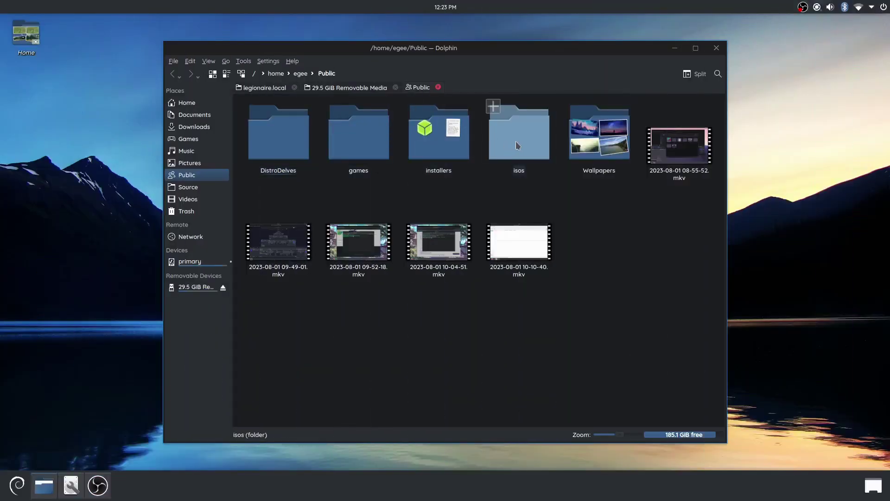
- Copy the Windows 10 ISO from Public/isos onto the USB drive
{"action": "double_click", "coordinate": [515, 139]}
{"action": "left_click", "coordinate": [413, 134]}
{"action": "right_click", "coordinate": [408, 143]}
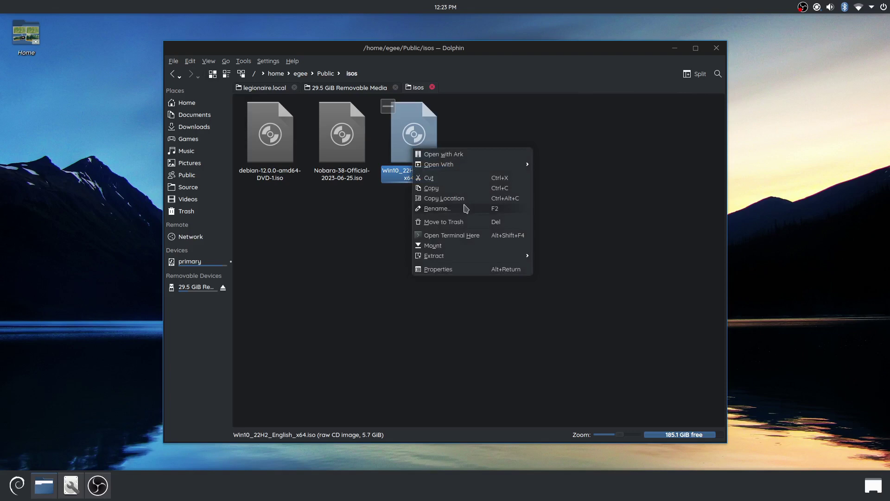
{"action": "left_click", "coordinate": [450, 190]}
{"action": "left_click", "coordinate": [346, 91]}
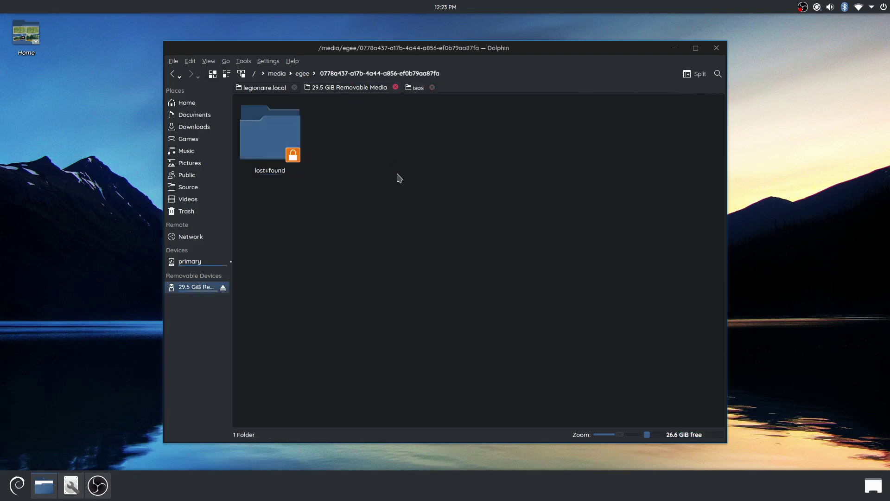
{"action": "right_click", "coordinate": [379, 144]}
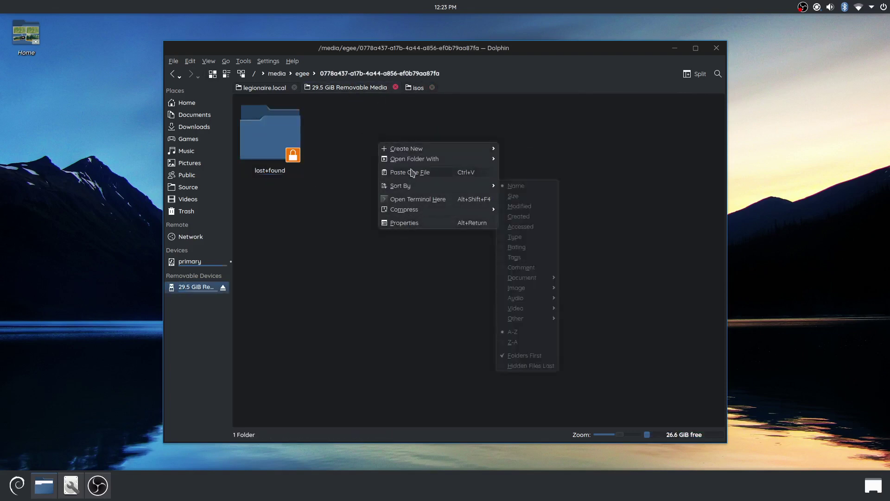
{"action": "left_click", "coordinate": [411, 173]}
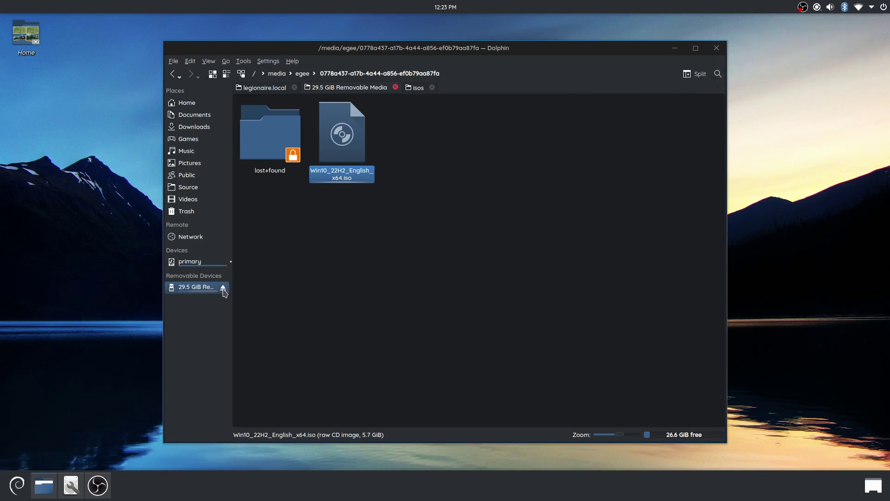
- Eject the USB drive and replace the Windows 10 ISO in the home folder with a fresh copy
{"action": "left_click", "coordinate": [223, 289]}
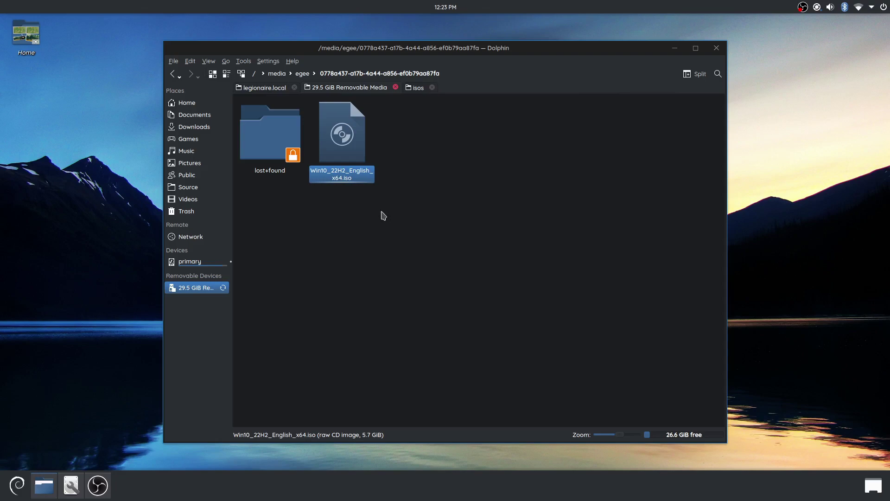
{"action": "left_click", "coordinate": [396, 87]}
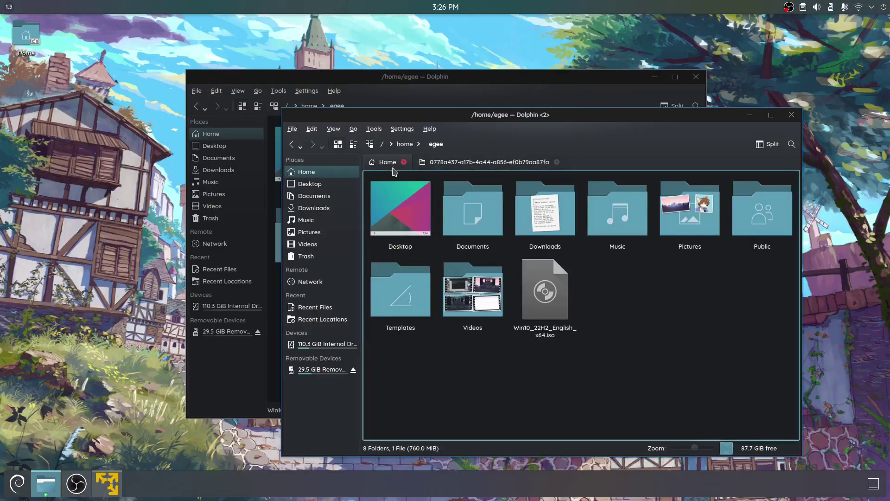
{"action": "left_click_drag", "start_coordinate": [636, 377], "coordinate": [570, 339]}
{"action": "key", "text": "Delete"}
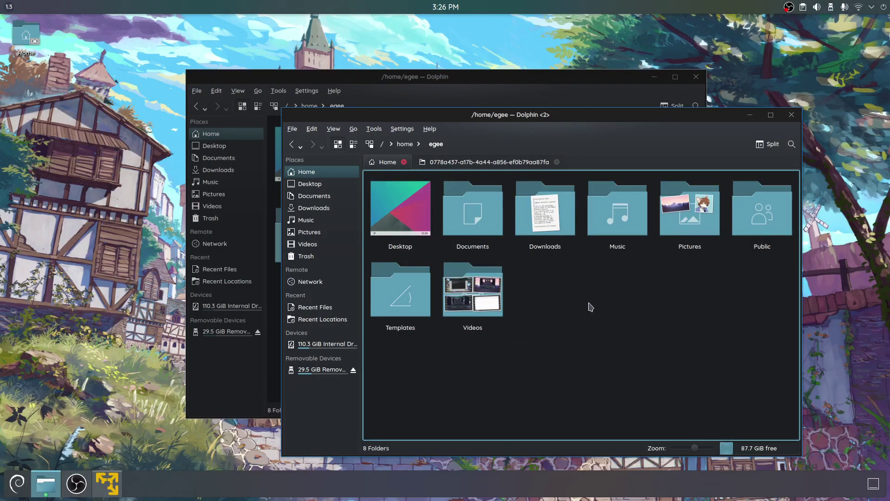
{"action": "key", "text": "ctrl+v"}
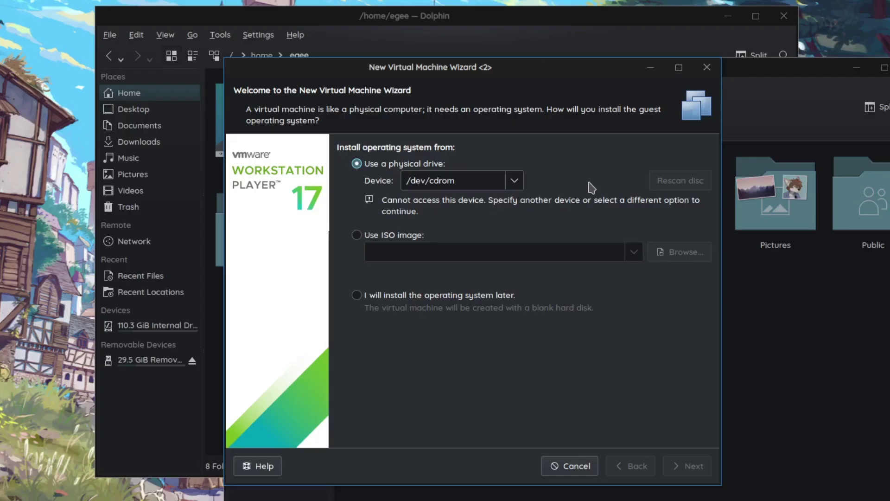
- Set the wizard's ISO image to Home/Win10_22H2_English_x64.iso, then proceed to the Easy Install page
{"action": "left_click", "coordinate": [408, 227]}
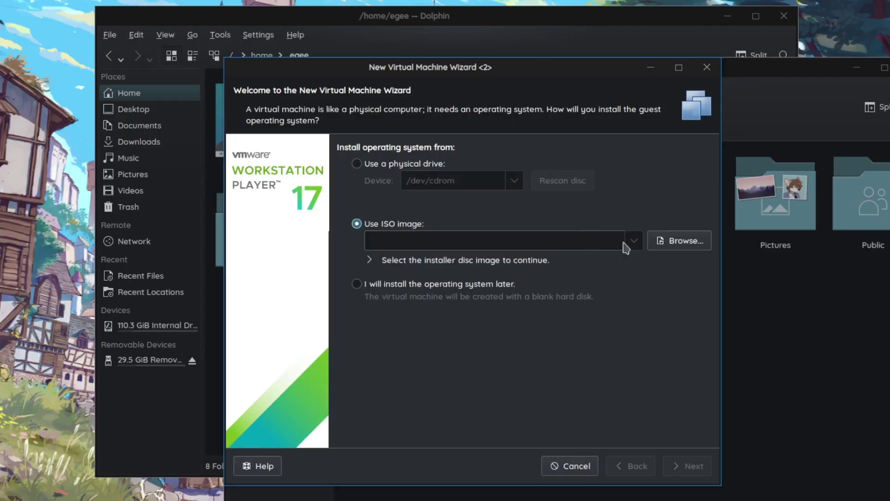
{"action": "left_click", "coordinate": [654, 241]}
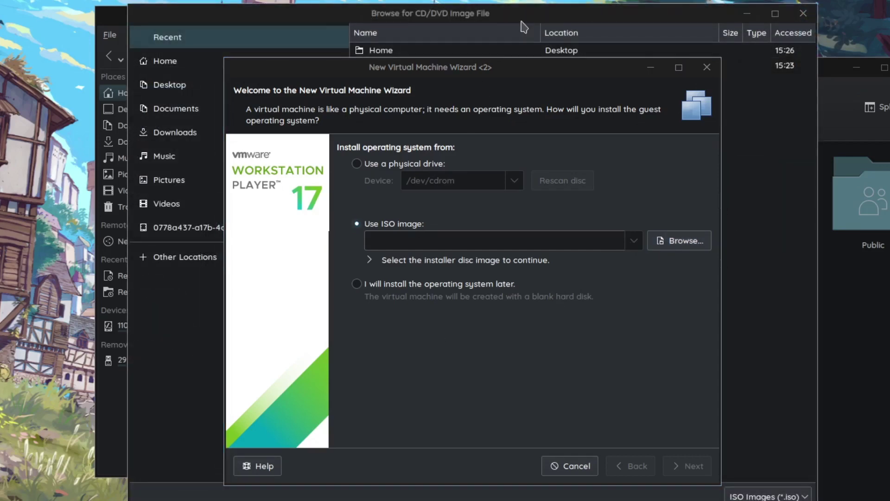
{"action": "left_click", "coordinate": [523, 27]}
{"action": "left_click", "coordinate": [205, 69]}
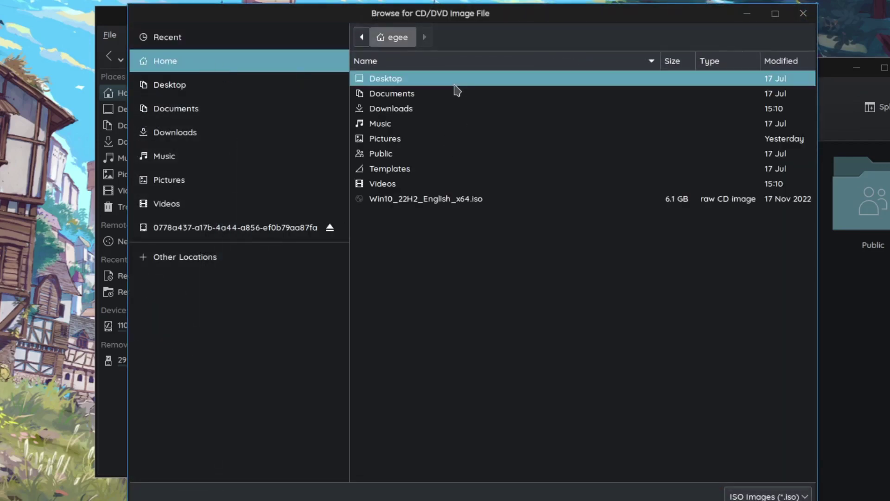
{"action": "left_click", "coordinate": [450, 204]}
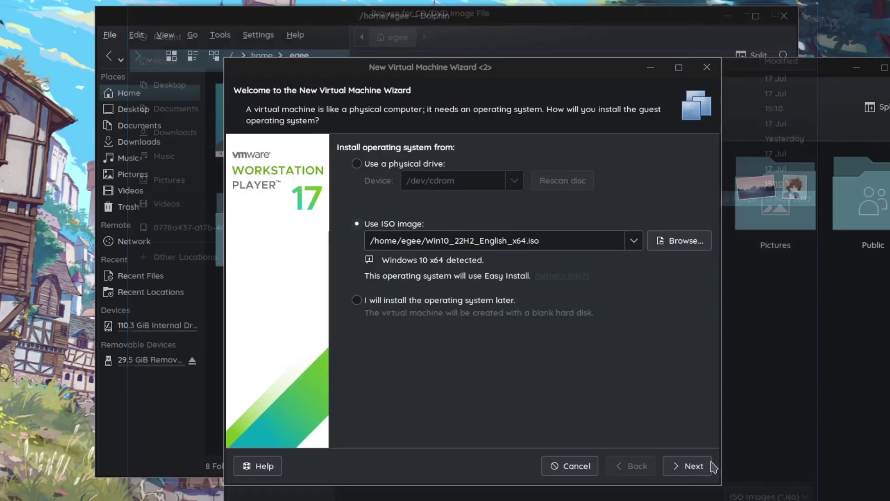
{"action": "left_click", "coordinate": [677, 471]}
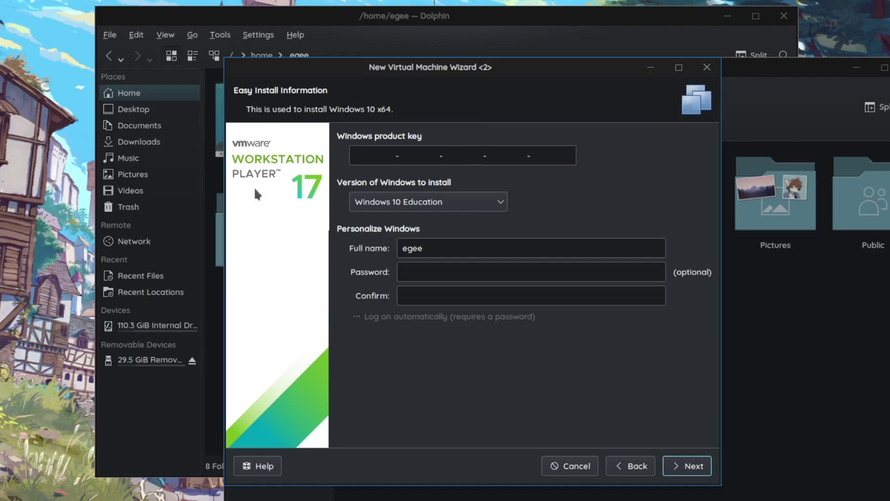
- Choose Windows 10 Pro as the edition and continue past Easy Install without a product key
{"action": "left_click", "coordinate": [464, 201]}
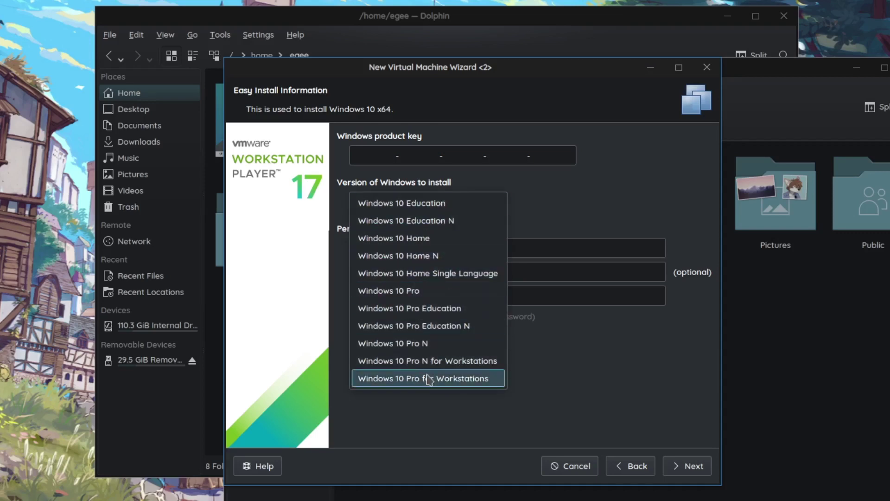
{"action": "left_click", "coordinate": [438, 301]}
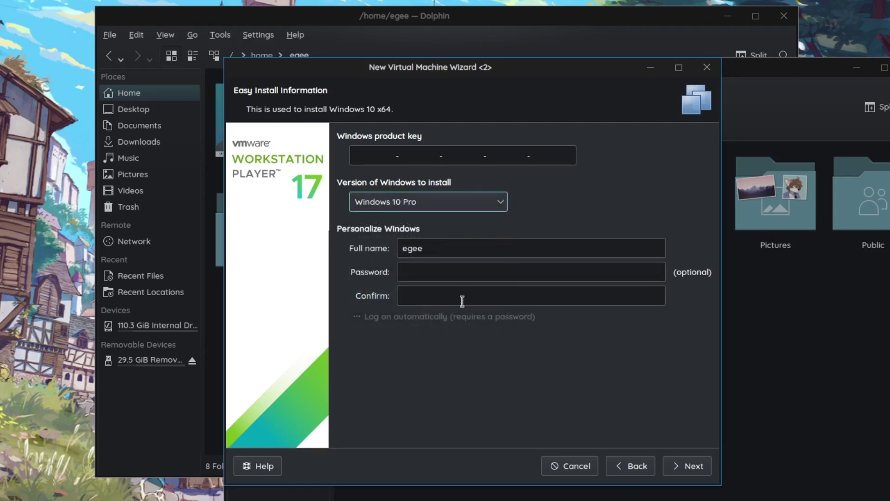
{"action": "left_click", "coordinate": [503, 204]}
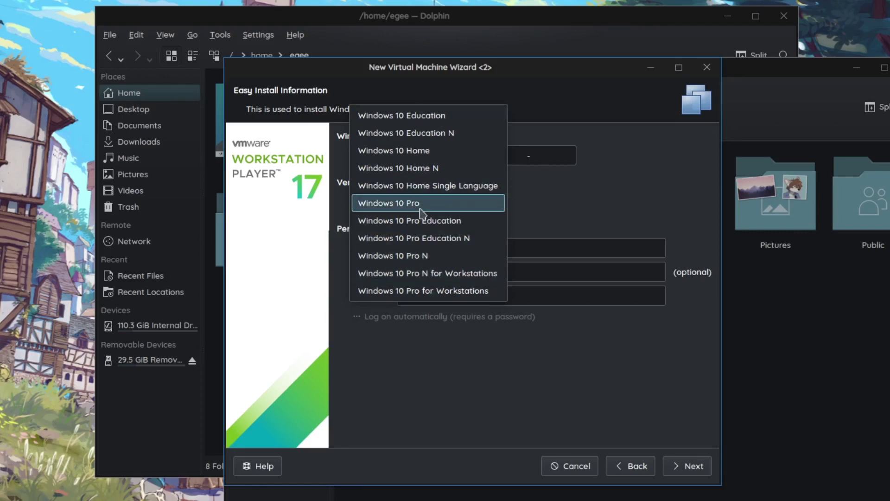
{"action": "left_click", "coordinate": [446, 204]}
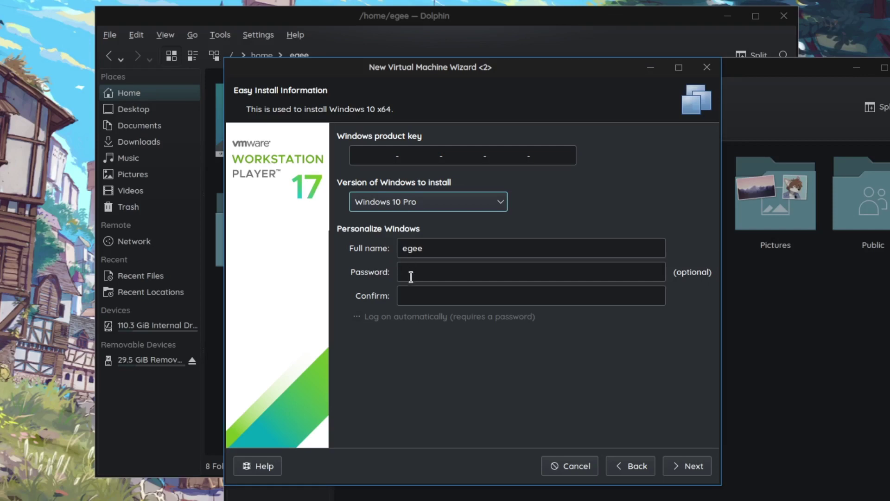
{"action": "left_click", "coordinate": [677, 469]}
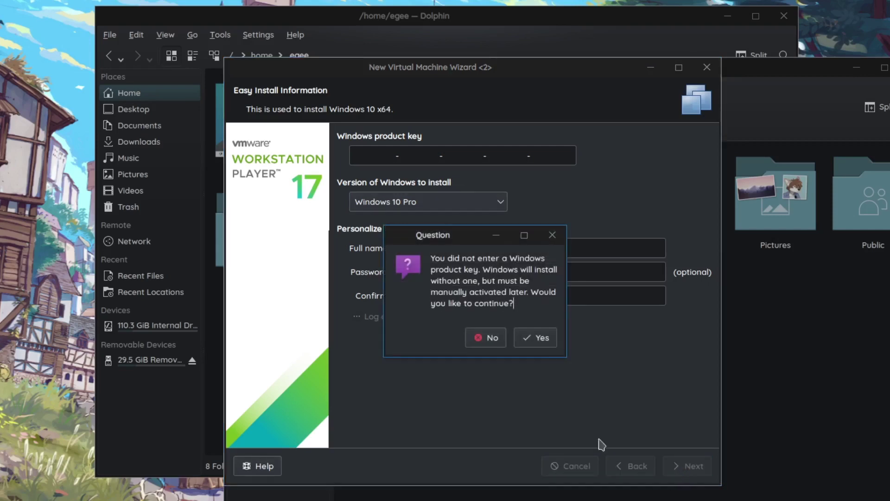
- Skip the product key and rename the virtual machine to 'Windows Gaming'
{"action": "left_click", "coordinate": [537, 339]}
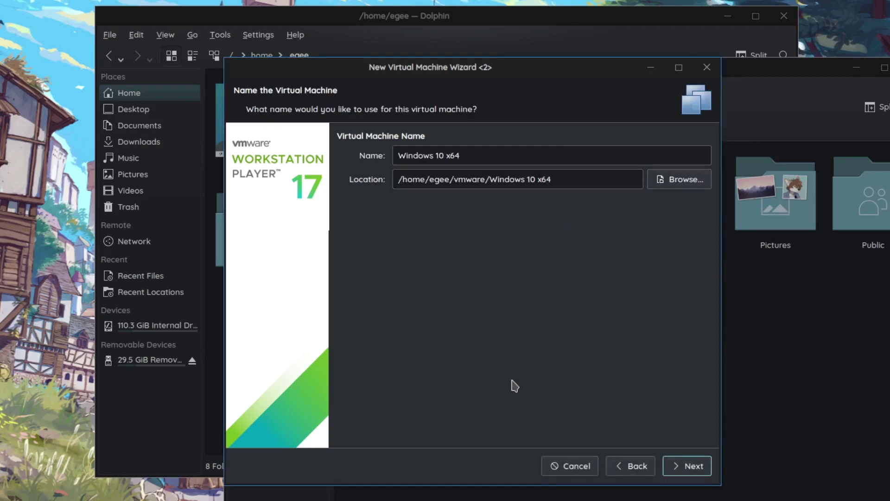
{"action": "left_click", "coordinate": [484, 151]}
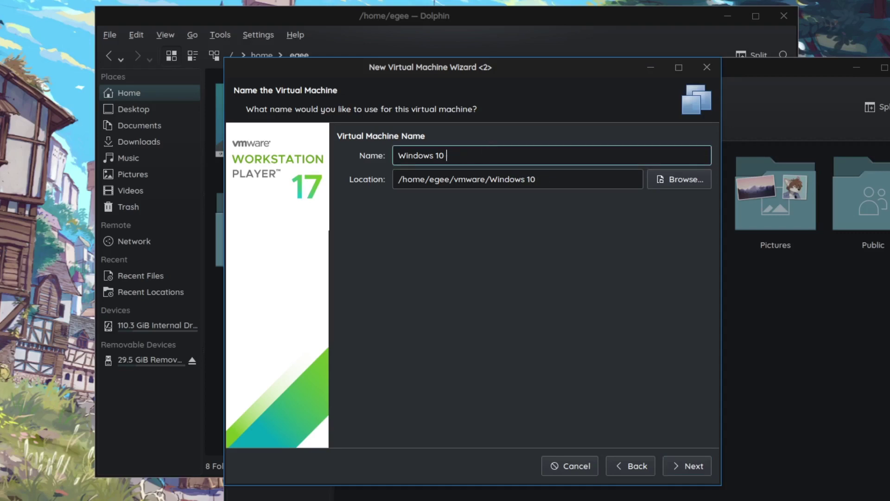
{"action": "type", "text": "Game"}
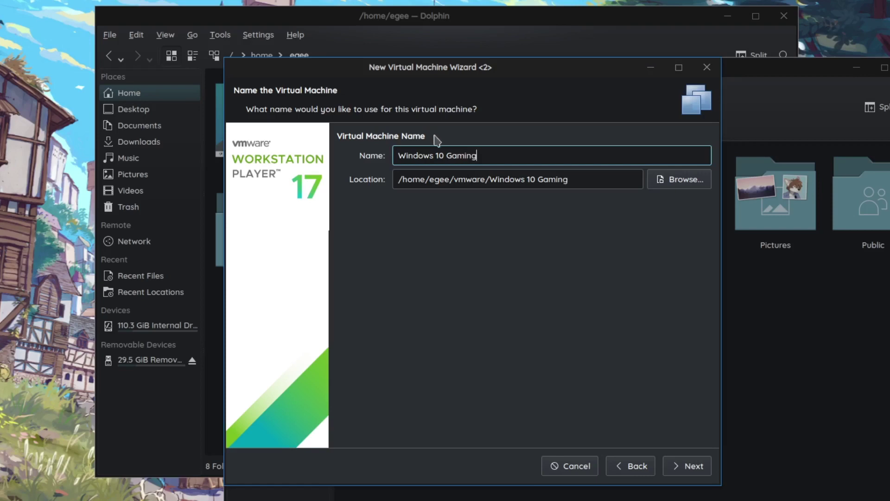
{"action": "double_click", "coordinate": [440, 155]}
{"action": "key", "text": "BackSpace"}
{"action": "key", "text": "BackSpace"}
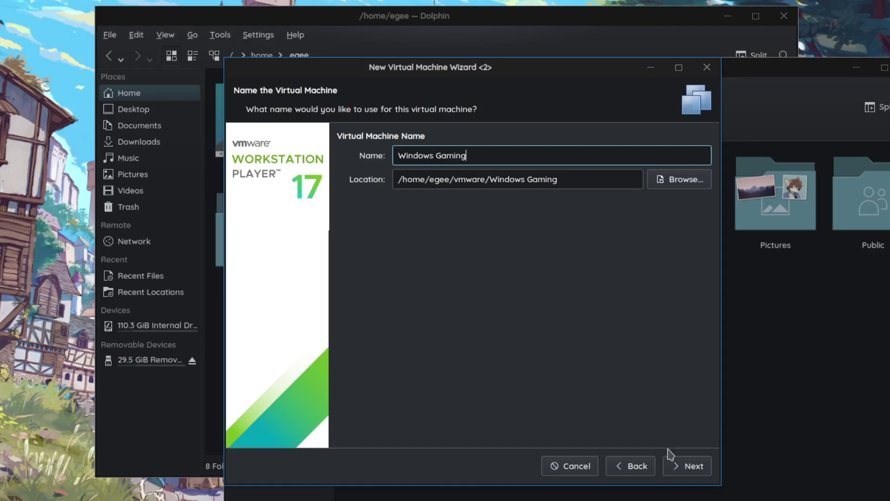
{"action": "left_click", "coordinate": [694, 469]}
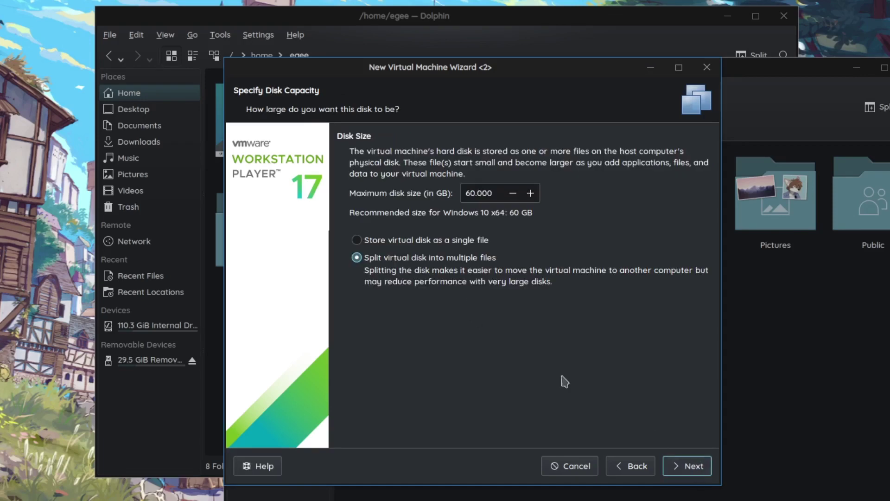
- Store the 60 GB virtual disk as a single file and advance to the Ready to Create summary
{"action": "left_click", "coordinate": [436, 242]}
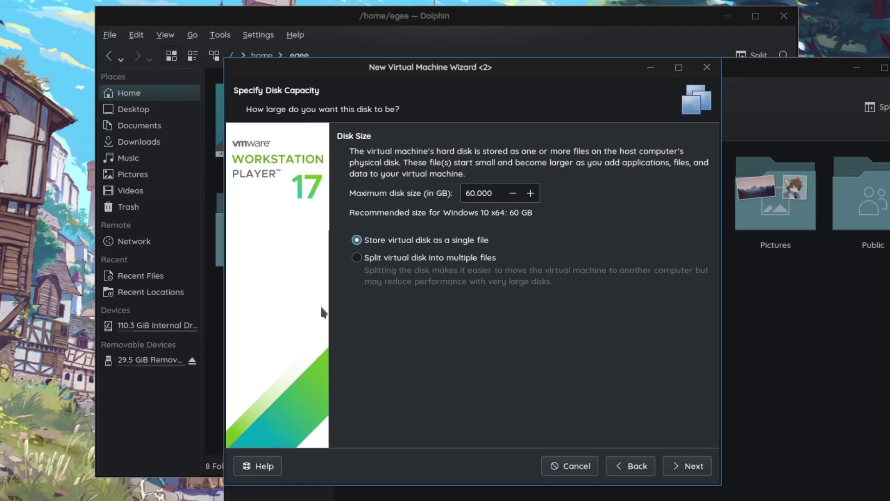
{"action": "left_click", "coordinate": [844, 322]}
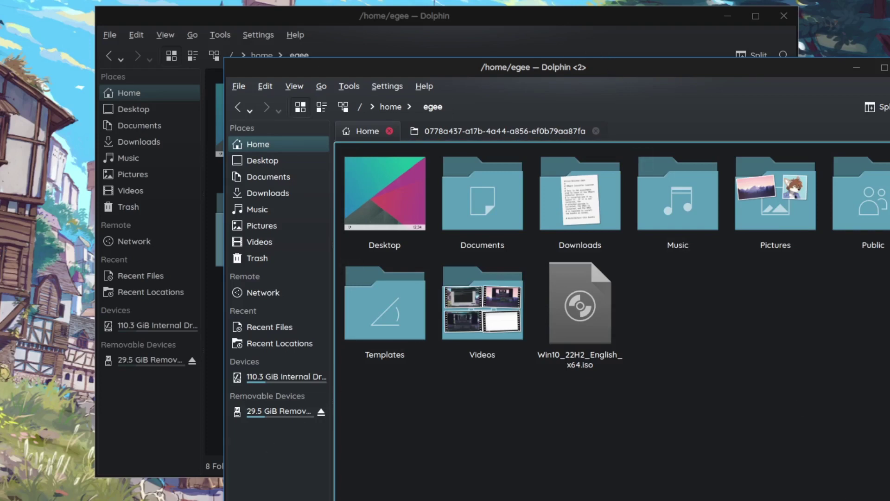
{"action": "key", "text": "alt+Tab"}
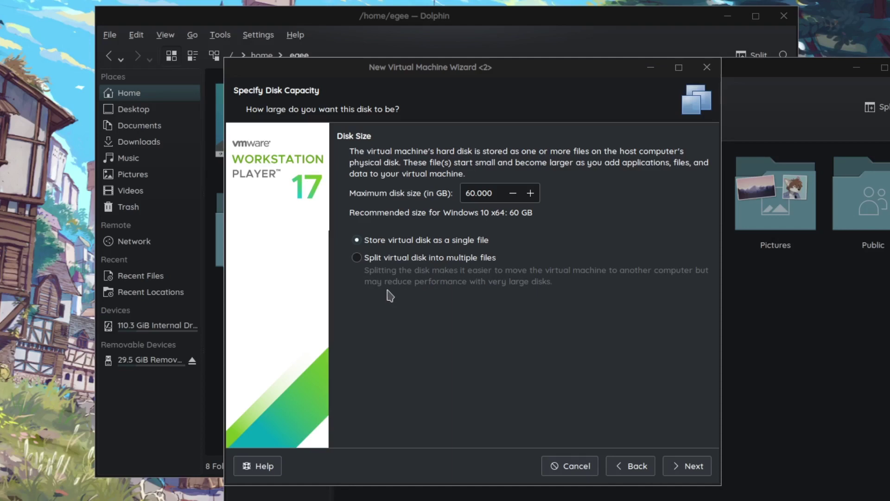
{"action": "left_click", "coordinate": [681, 467]}
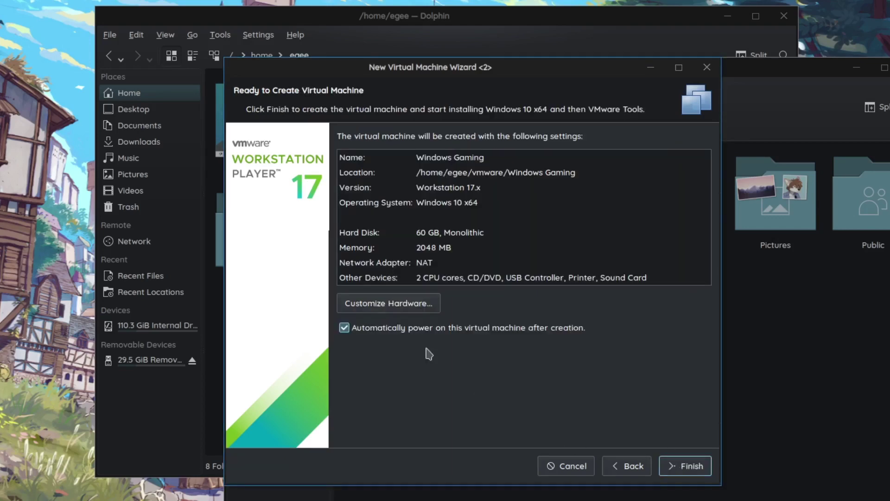
- Open the new VM's hardware settings, then move aside and close the process list
{"action": "left_click", "coordinate": [383, 307]}
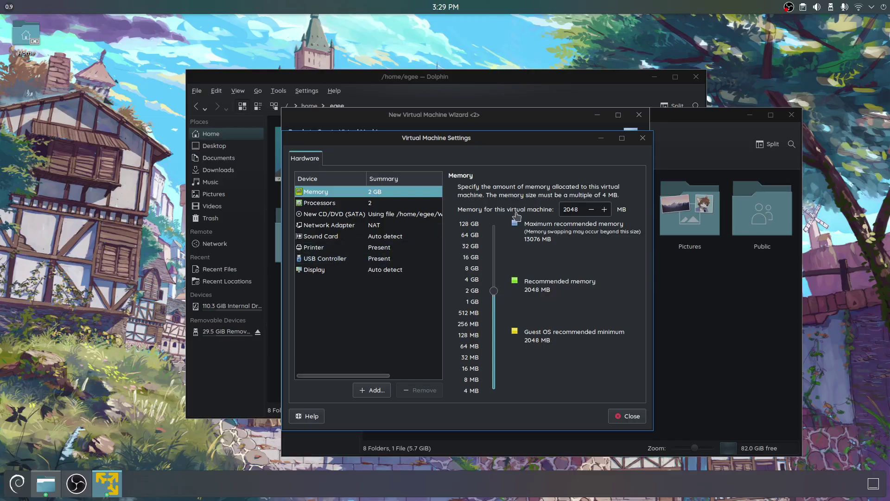
{"action": "key", "text": "ctrl+Escape"}
{"action": "left_click_drag", "start_coordinate": [456, 125], "coordinate": [205, 85]}
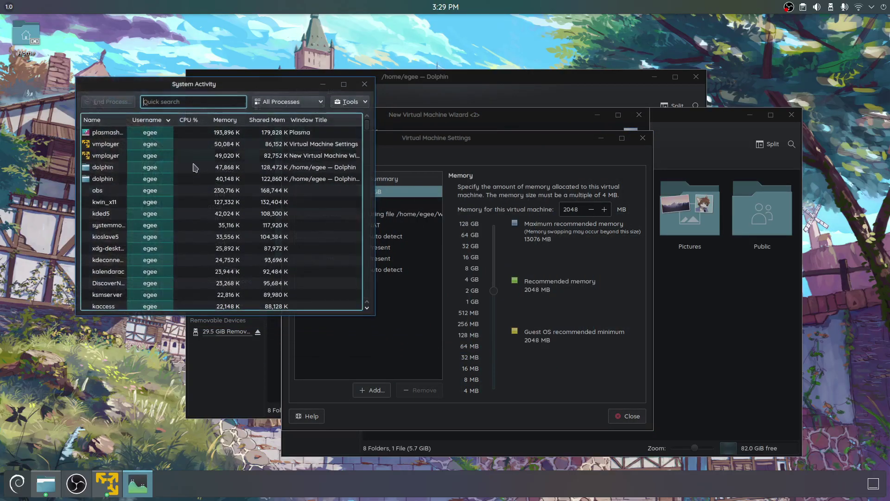
{"action": "left_click", "coordinate": [365, 85]}
- Open System Monitor at the upper left and raise the VM memory to 8192 MB
{"action": "key", "text": "ctrl+Escape"}
{"action": "left_click_drag", "start_coordinate": [237, 143], "coordinate": [174, 120]}
{"action": "left_click", "coordinate": [556, 147]}
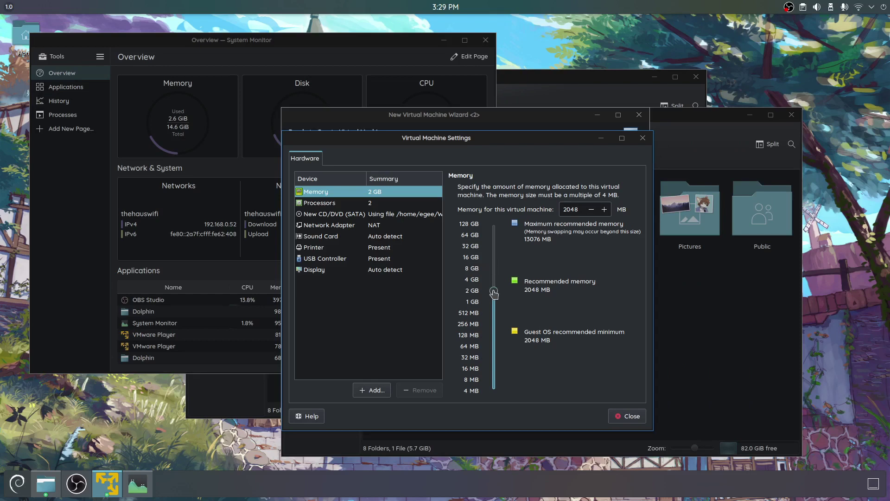
{"action": "left_click_drag", "start_coordinate": [494, 292], "coordinate": [493, 269]}
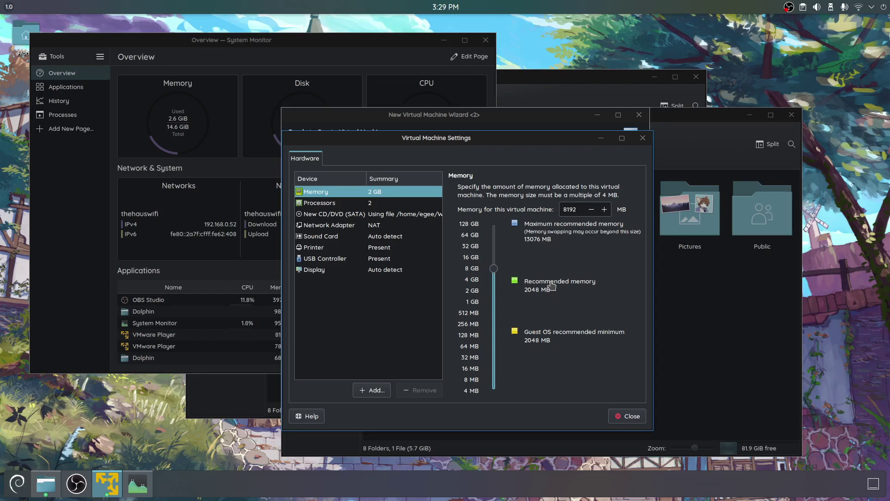
- Give the VM 4 processor cores
{"action": "left_click", "coordinate": [335, 205]}
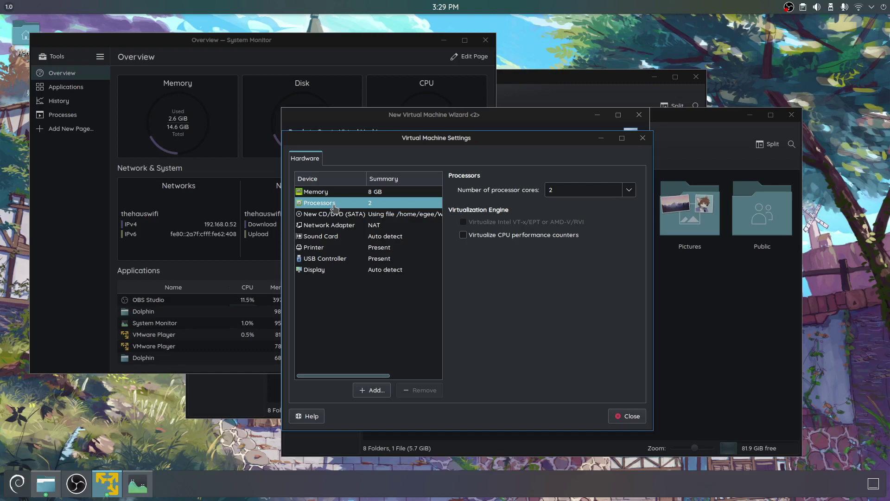
{"action": "left_click", "coordinate": [629, 192]}
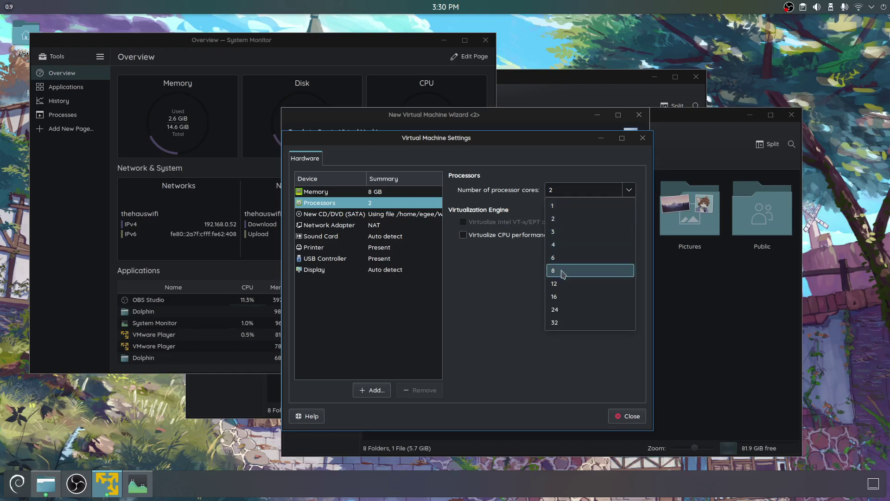
{"action": "left_click", "coordinate": [562, 246]}
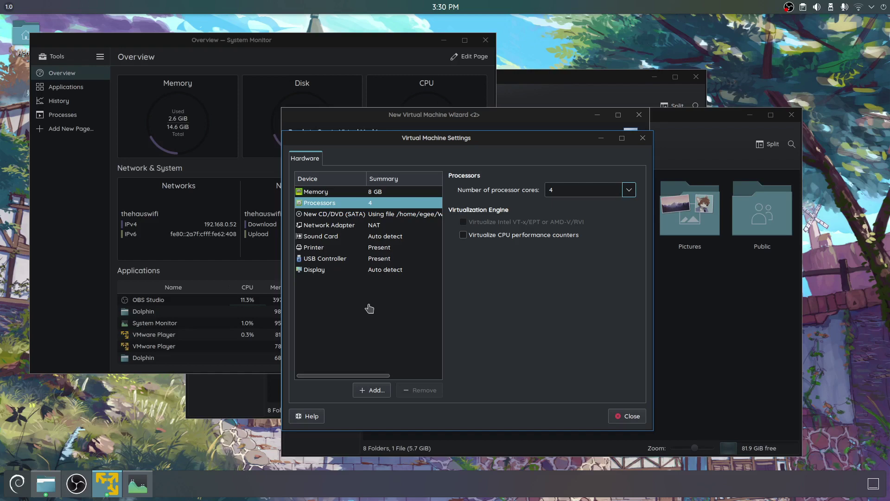
- Remove the printer from the virtual hardware
{"action": "left_click", "coordinate": [343, 237]}
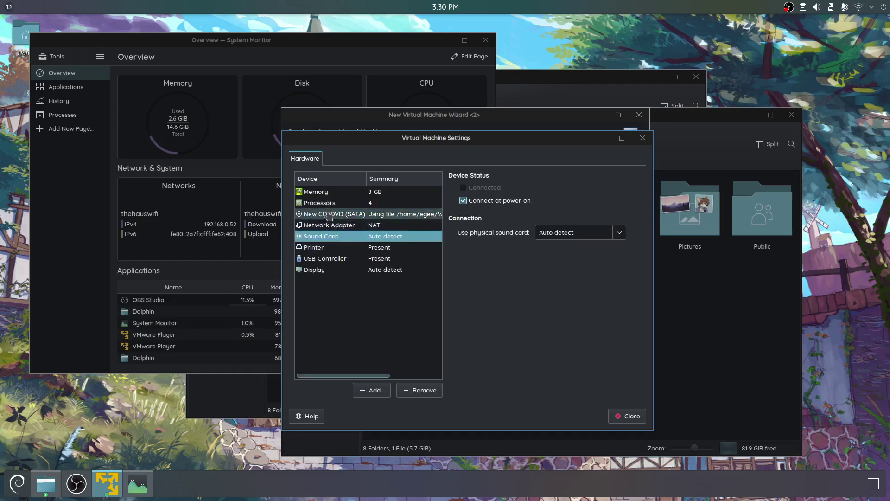
{"action": "left_click", "coordinate": [315, 248]}
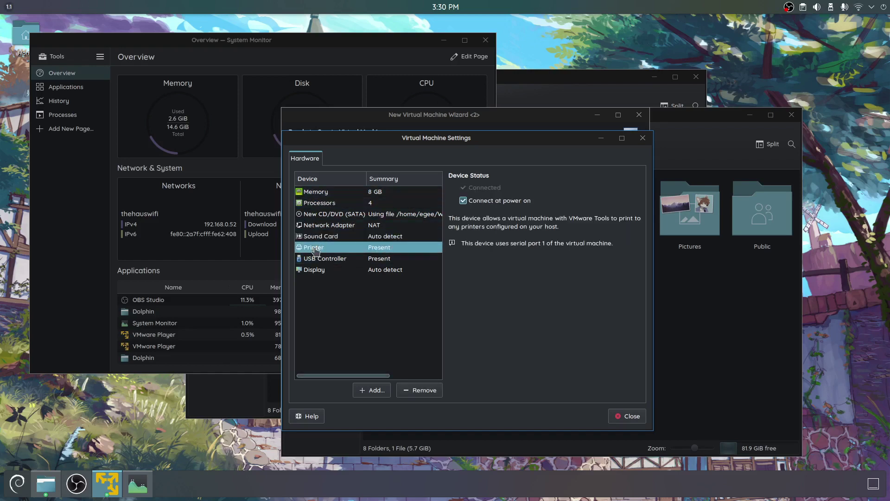
{"action": "left_click", "coordinate": [411, 391]}
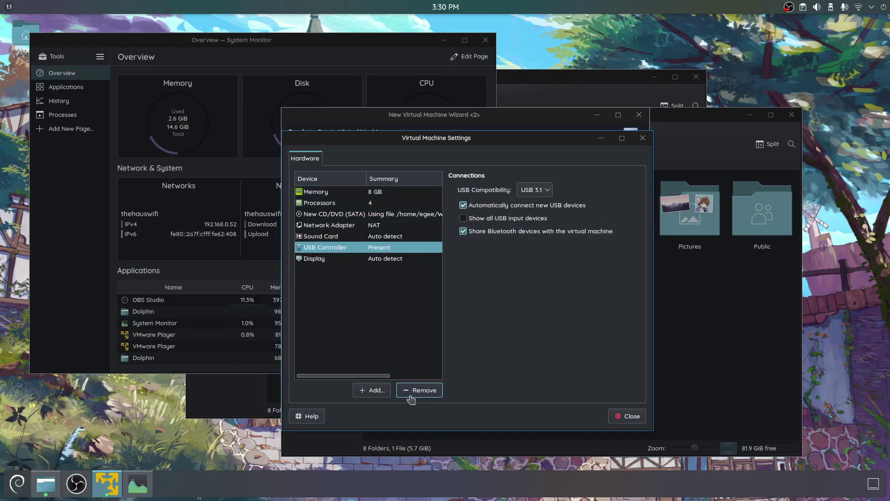
- Keep the display's graphics memory at 8 GB
{"action": "left_click", "coordinate": [418, 259]}
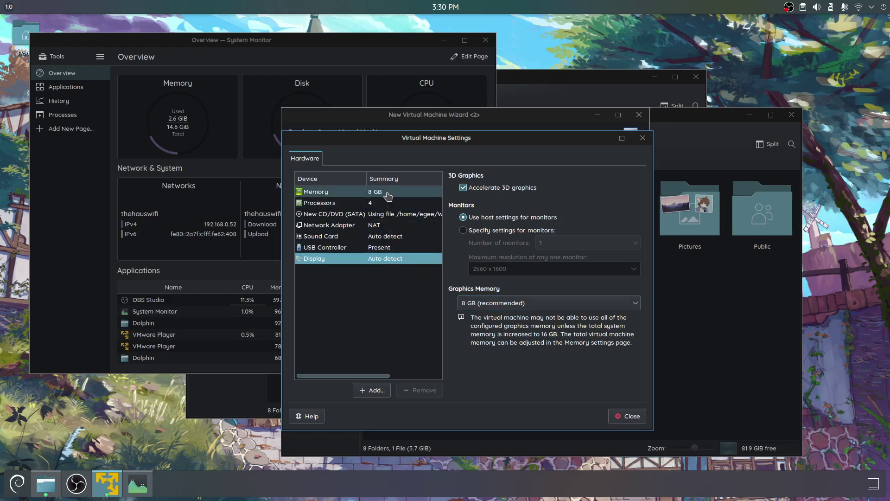
{"action": "left_click", "coordinate": [473, 304]}
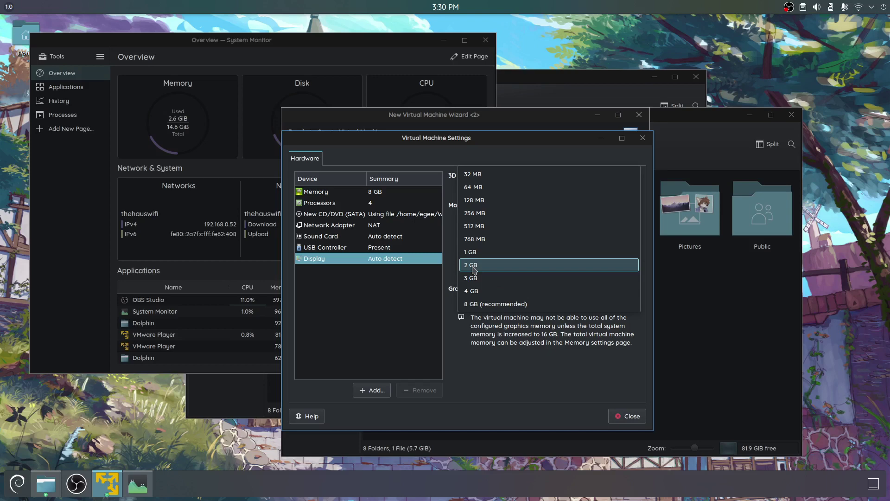
{"action": "left_click", "coordinate": [509, 308]}
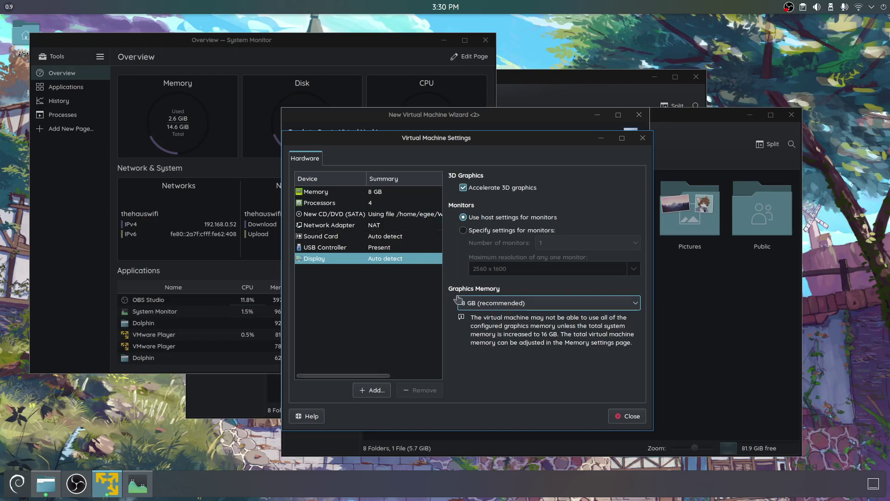
- Finish creating the Windows Gaming VM and switch System Monitor to its resource history graphs
{"action": "left_click", "coordinate": [633, 418]}
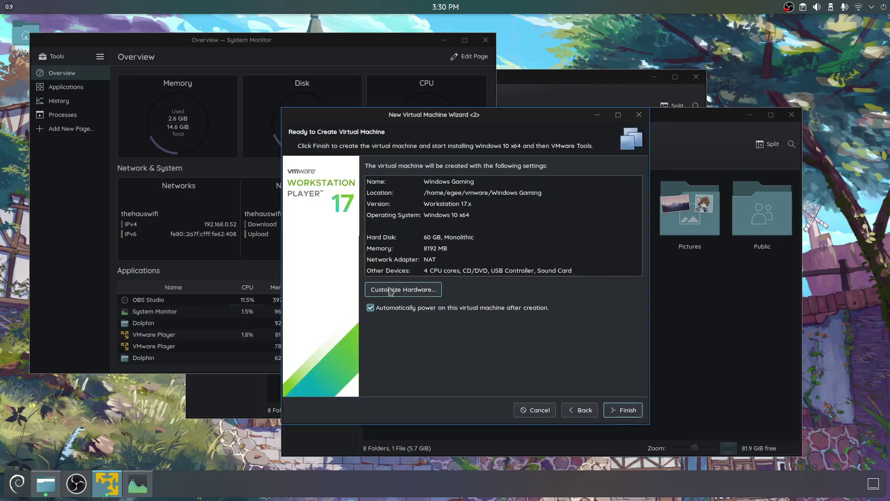
{"action": "left_click", "coordinate": [625, 409]}
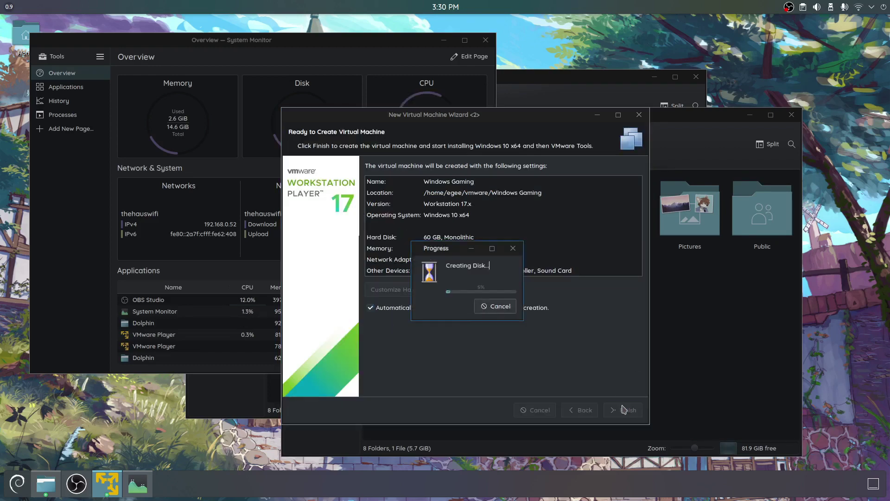
{"action": "left_click", "coordinate": [79, 87]}
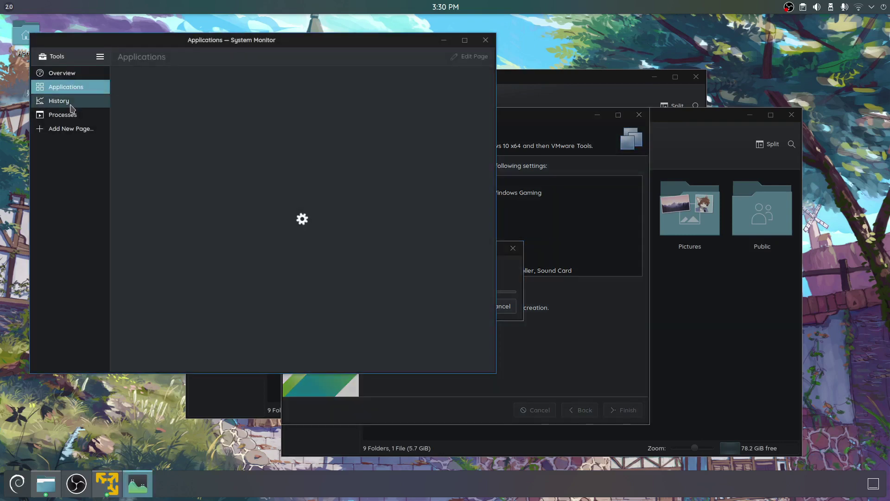
{"action": "left_click", "coordinate": [109, 100]}
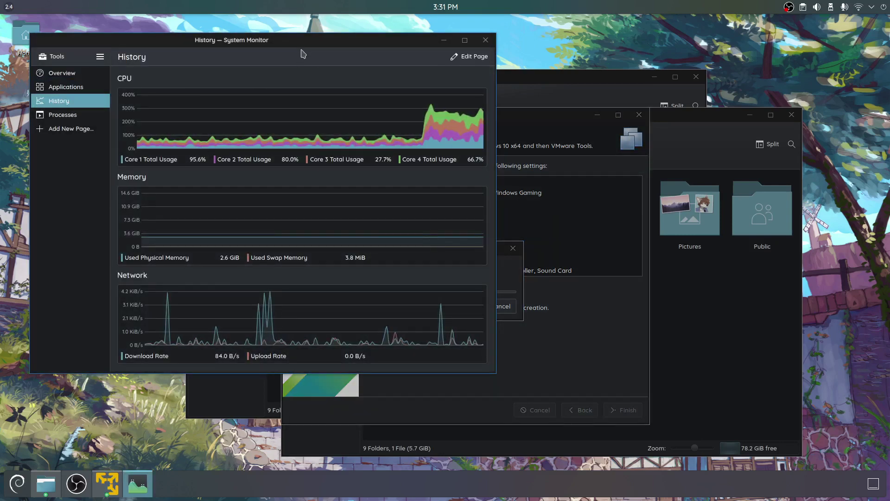
{"action": "left_click_drag", "start_coordinate": [299, 45], "coordinate": [279, 36]}
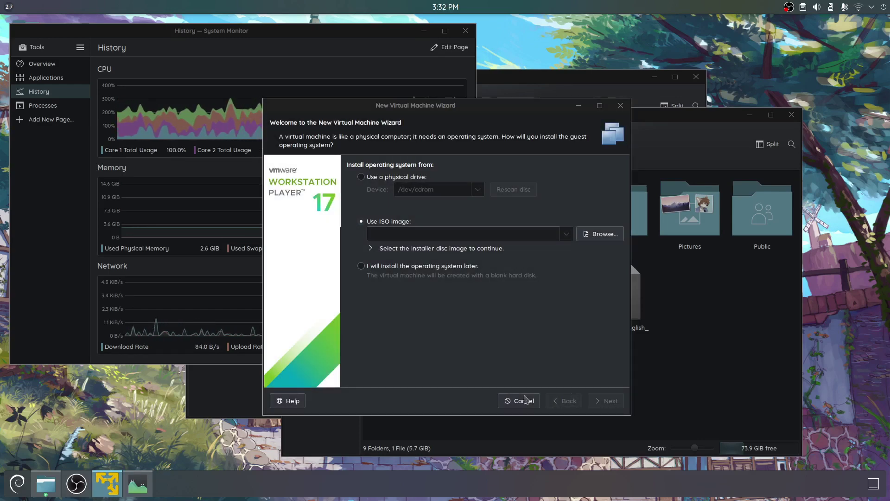
- Cancel the new-machine wizard and quit VMware Player through File > Quit
{"action": "left_click", "coordinate": [522, 402]}
{"action": "key", "text": "super"}
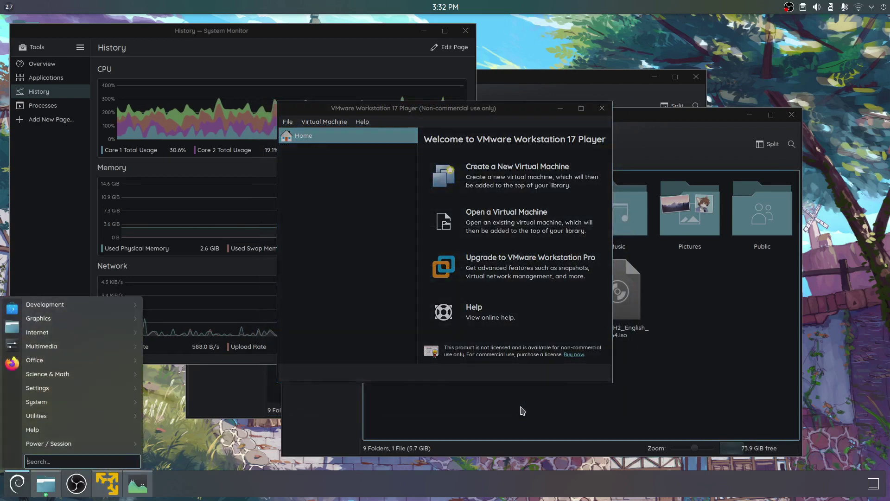
{"action": "left_click", "coordinate": [300, 200]}
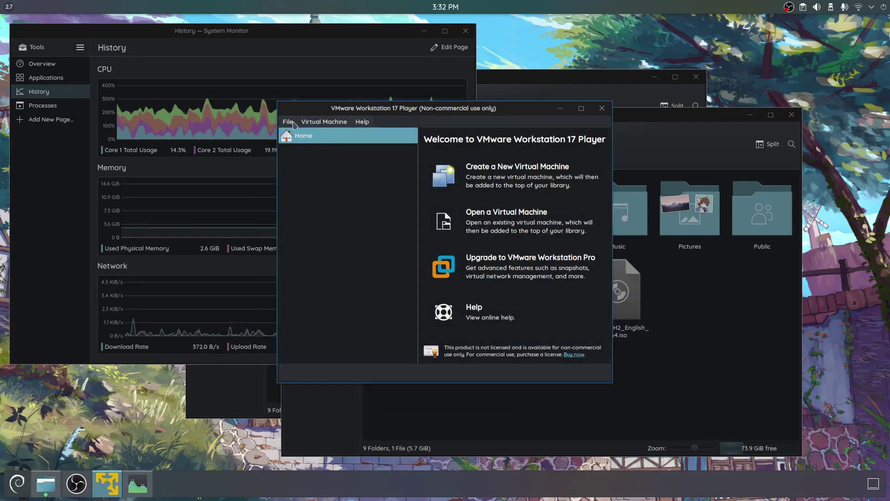
{"action": "left_click", "coordinate": [288, 121]}
{"action": "mouse_move", "coordinate": [321, 123]}
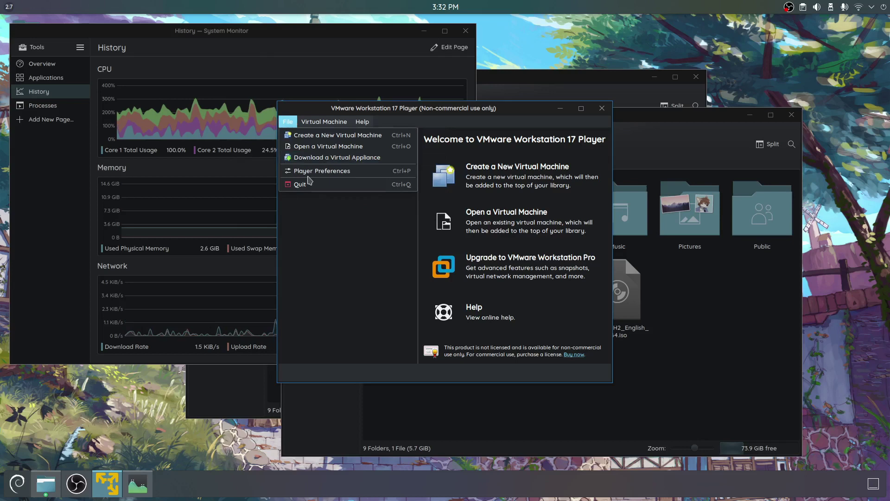
{"action": "left_click", "coordinate": [300, 183]}
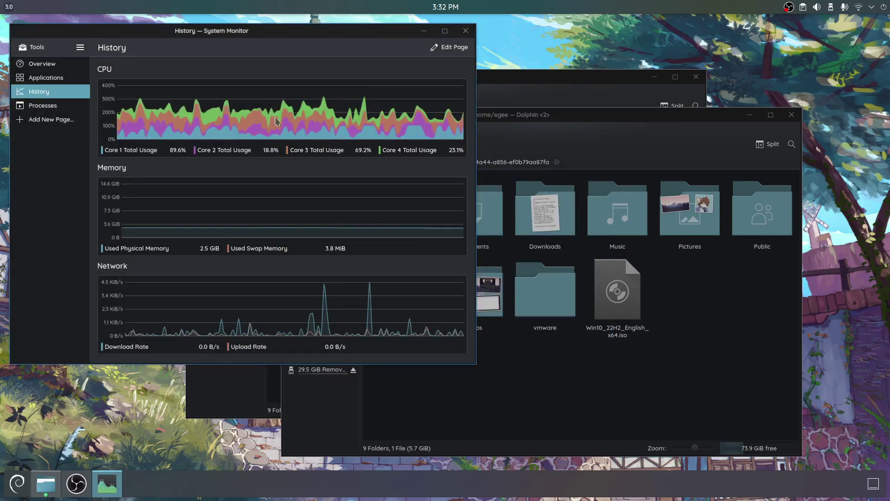
{"action": "left_click", "coordinate": [45, 77]}
{"action": "left_click", "coordinate": [111, 89]}
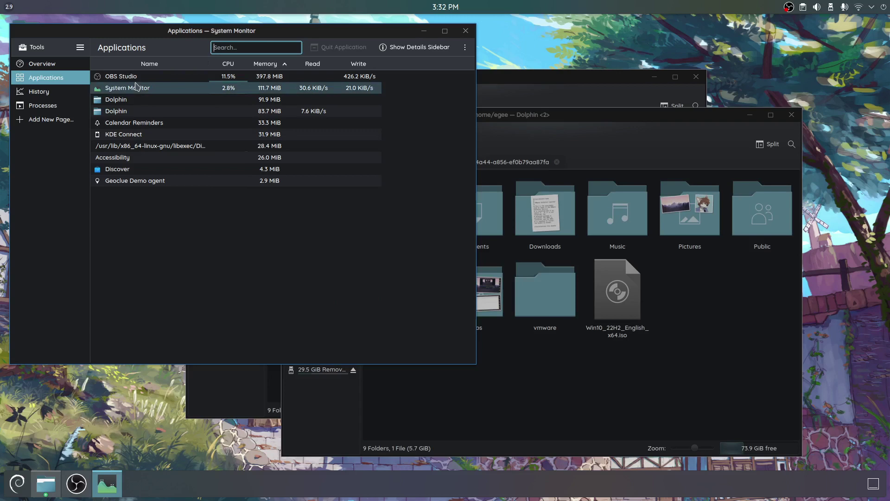
{"action": "left_click", "coordinate": [48, 92]}
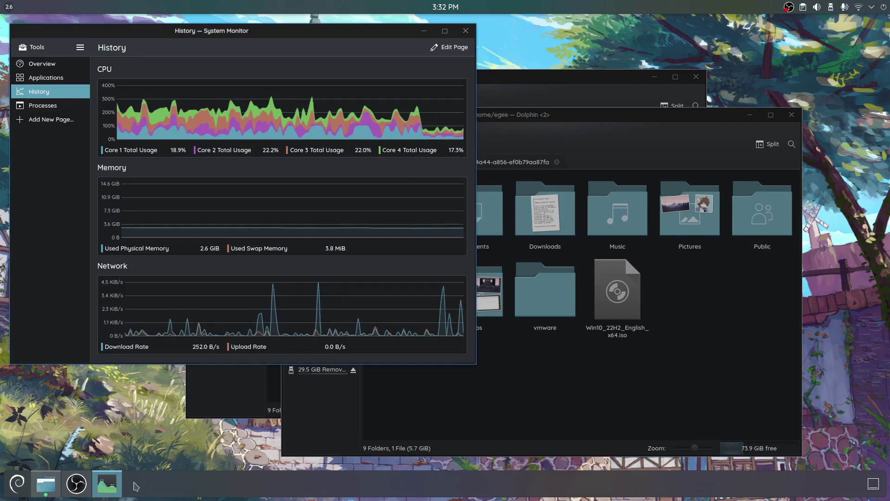
- Browse to the vmware/Windows Gaming folder and launch the Windows Gaming VM
{"action": "left_click", "coordinate": [45, 484]}
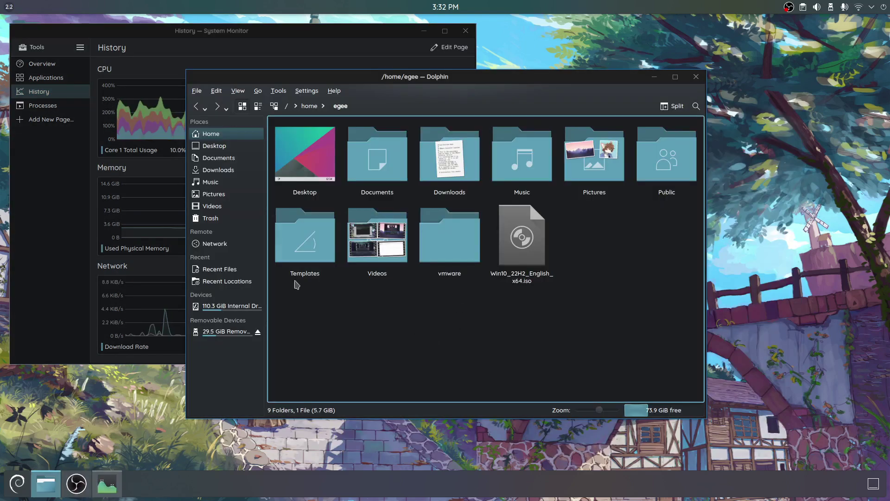
{"action": "double_click", "coordinate": [454, 263]}
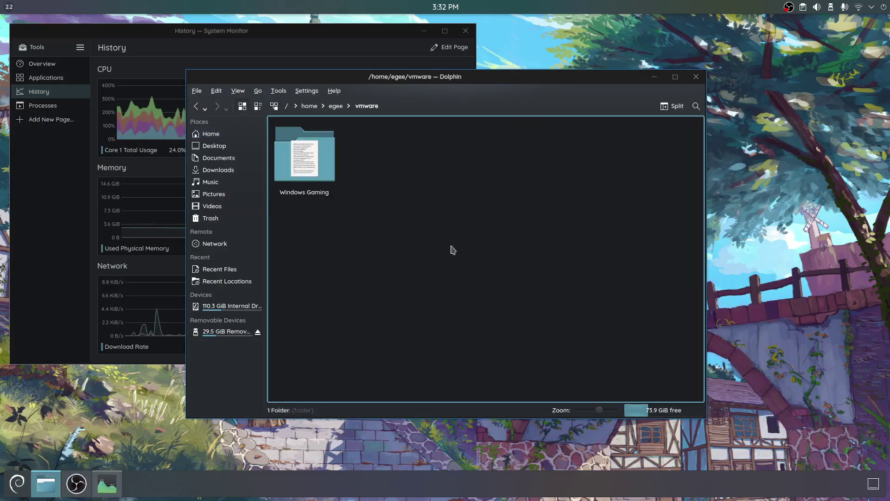
{"action": "double_click", "coordinate": [306, 162]}
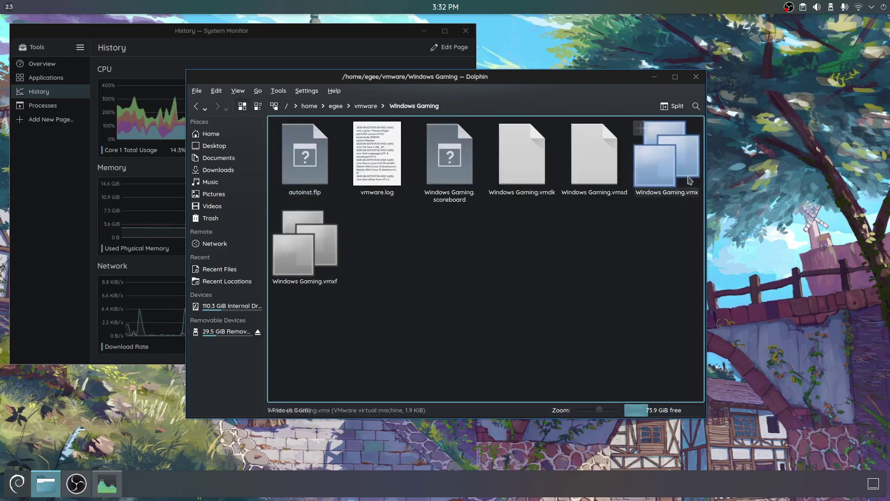
{"action": "double_click", "coordinate": [671, 163]}
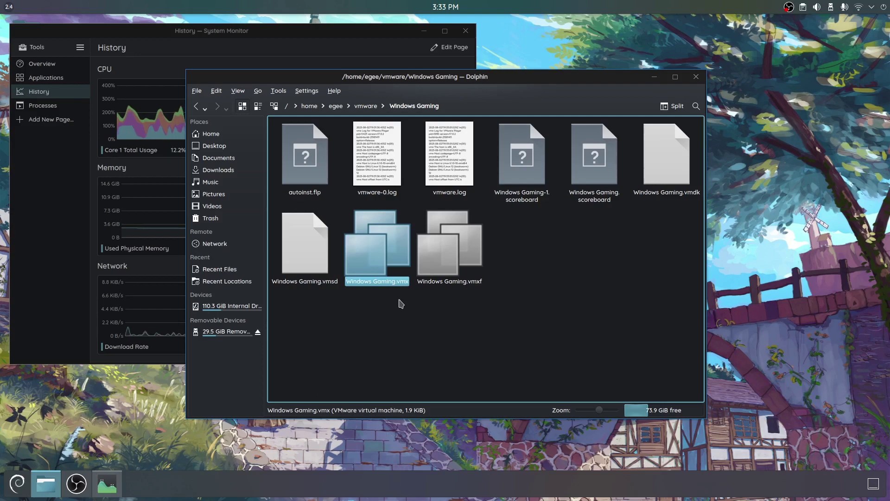
- Inspect the properties of Windows Gaming.vmx without changing anything
{"action": "right_click", "coordinate": [382, 287]}
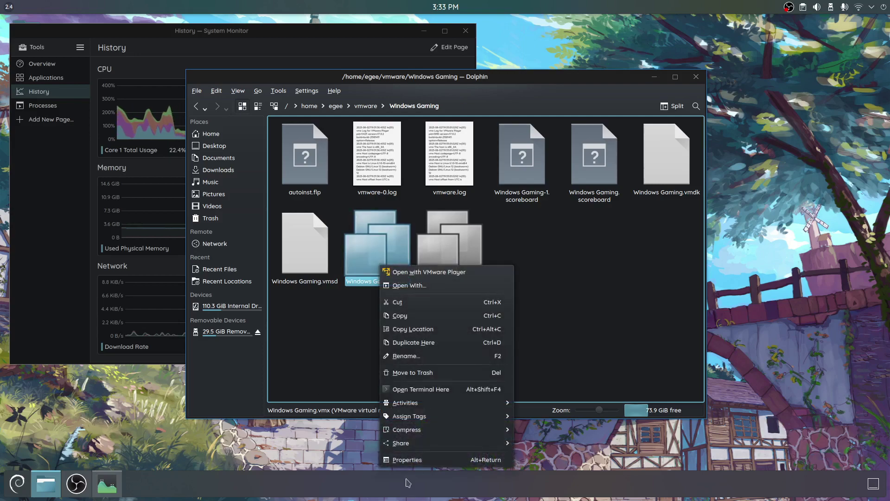
{"action": "left_click", "coordinate": [408, 459]}
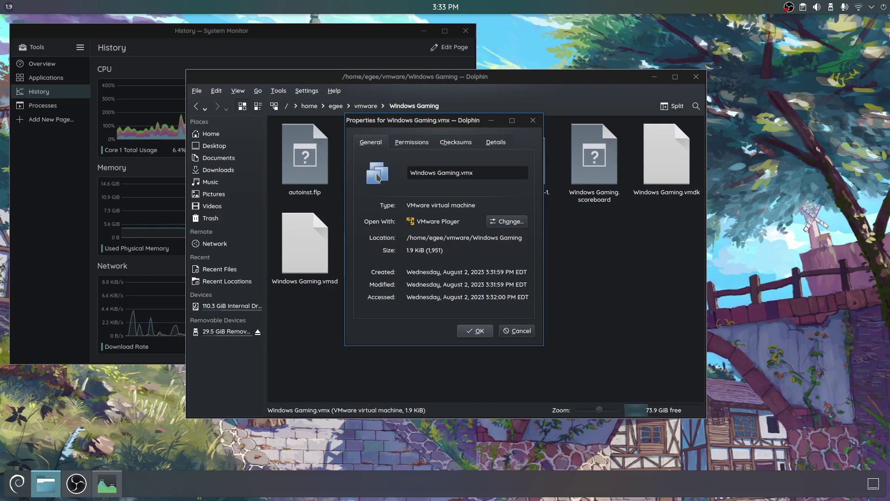
{"action": "left_click", "coordinate": [518, 331]}
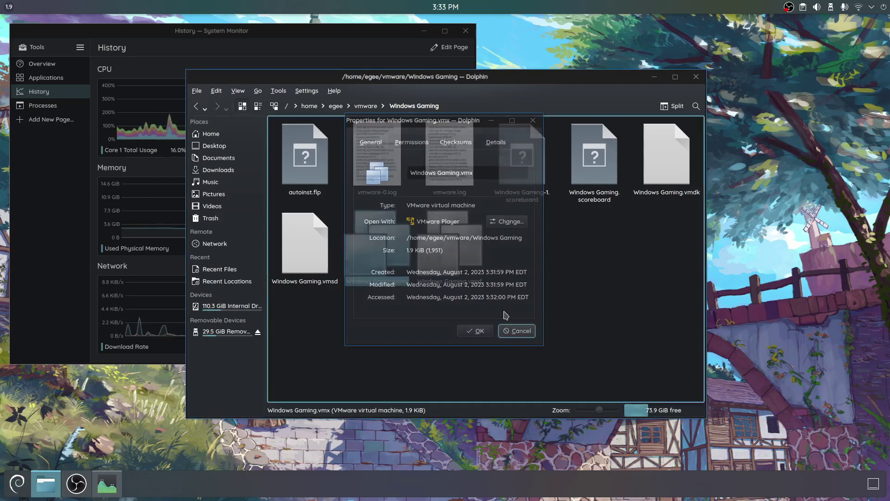
{"action": "left_click", "coordinate": [531, 352]}
- Launch VMware Player, power on Windows Gaming, and open vmware.log after it fails
{"action": "key", "text": "super"}
{"action": "type", "text": "vmware"}
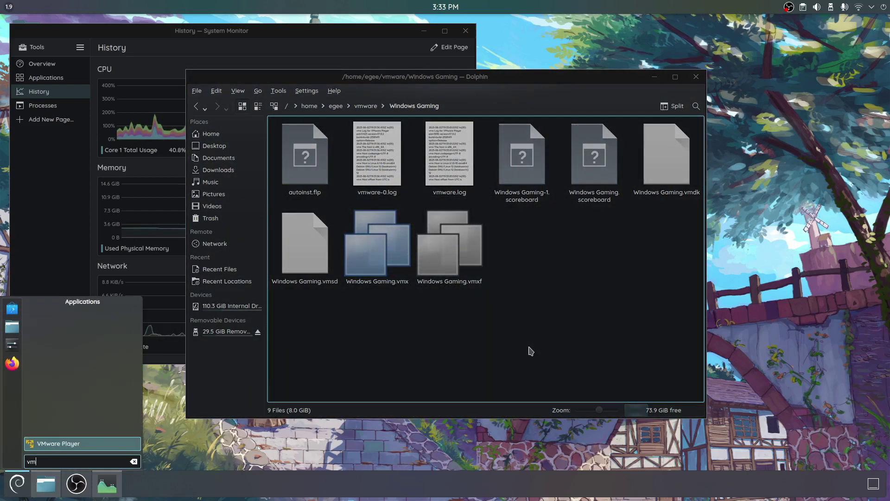
{"action": "key", "text": "Return"}
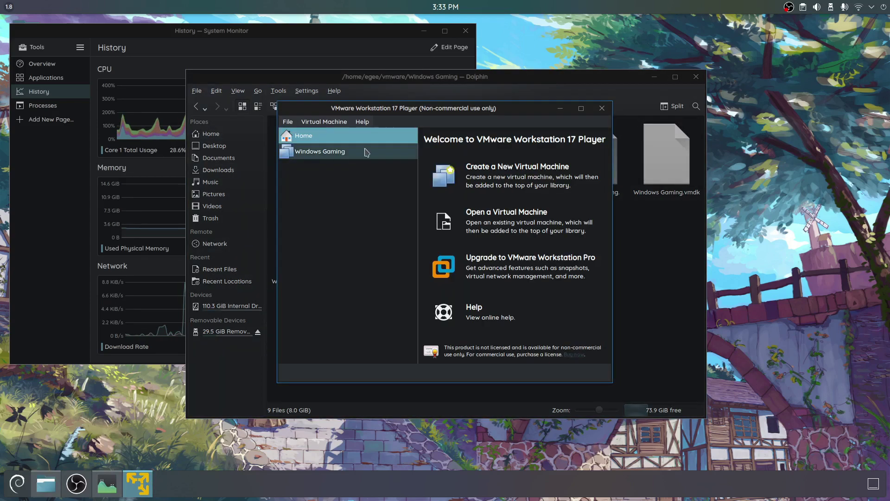
{"action": "left_click", "coordinate": [320, 152]}
{"action": "left_click", "coordinate": [468, 345]}
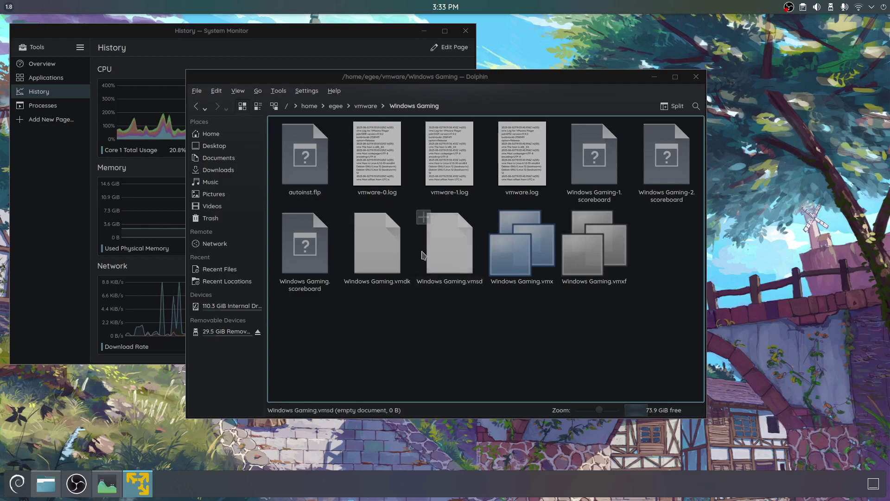
{"action": "left_click", "coordinate": [519, 146]}
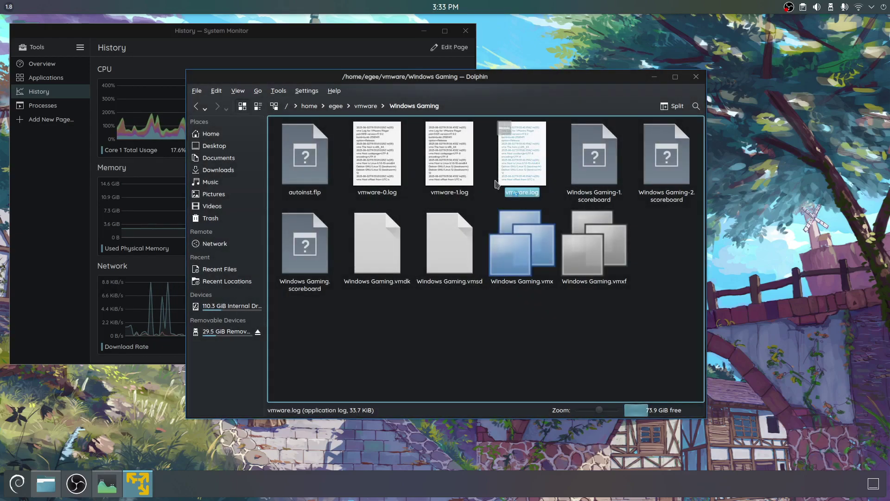
- Scroll vmware.log to line 351 and select the AMD-V disabled error message
{"action": "left_click_drag", "start_coordinate": [695, 182], "coordinate": [691, 364]}
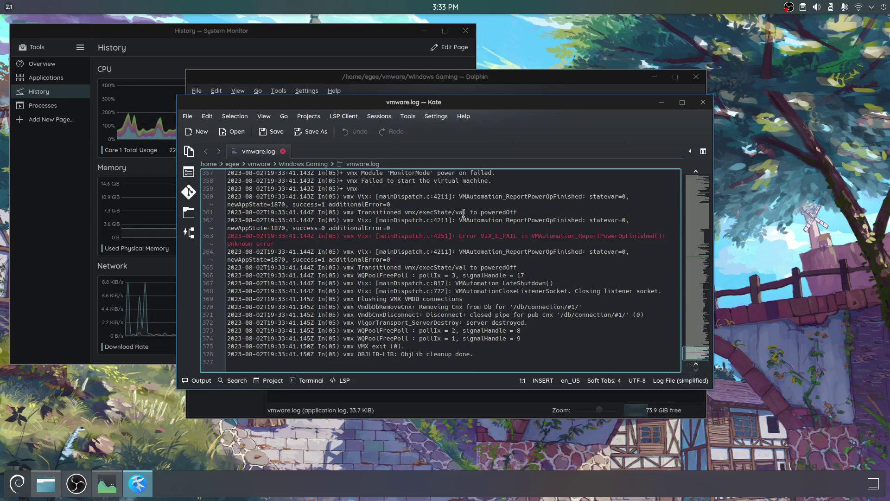
{"action": "left_click_drag", "start_coordinate": [282, 253], "coordinate": [228, 236]}
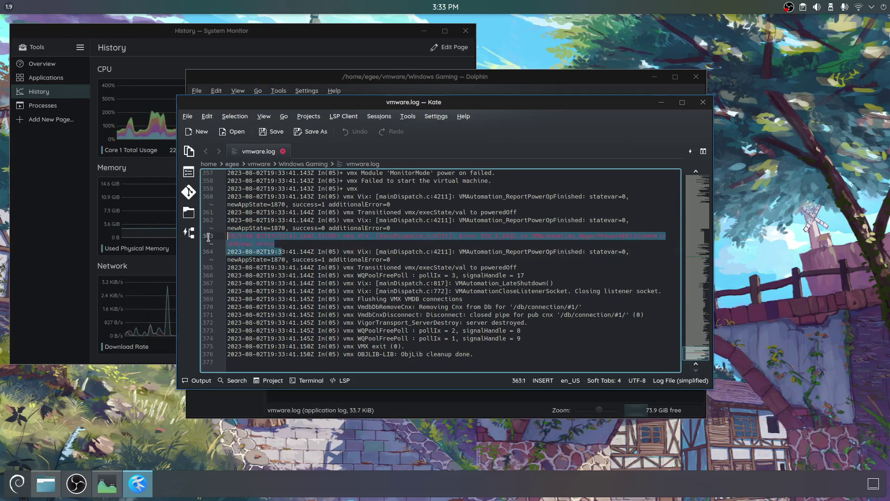
{"action": "scroll", "coordinate": [314, 259], "scroll_direction": "up", "scroll_amount": 3}
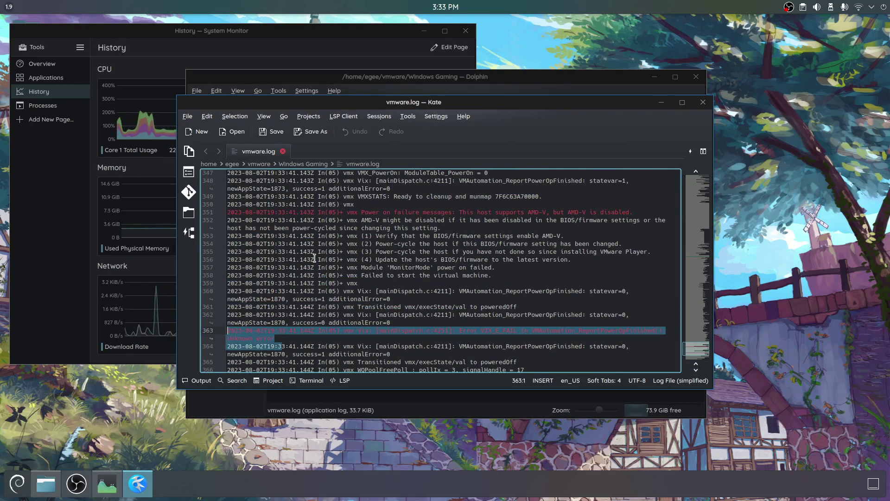
{"action": "scroll", "coordinate": [314, 259], "scroll_direction": "up", "scroll_amount": 1}
{"action": "left_click_drag", "start_coordinate": [633, 236], "coordinate": [232, 235]}
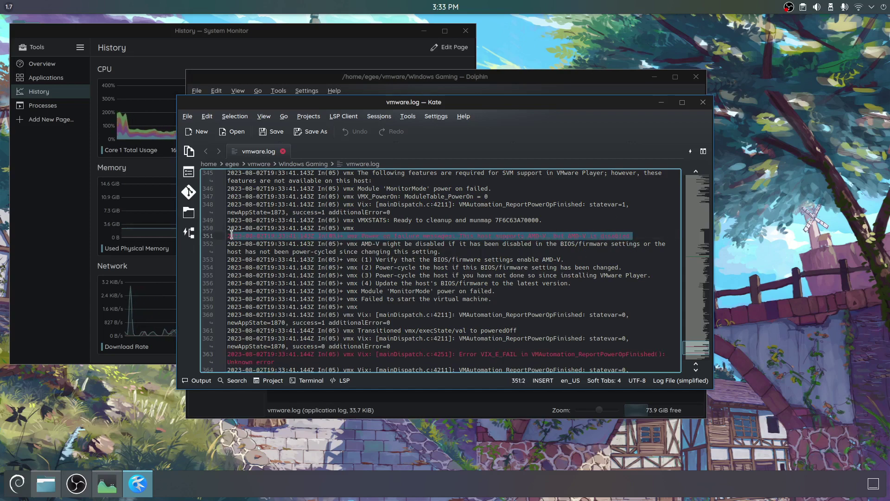
{"action": "left_click", "coordinate": [588, 237]}
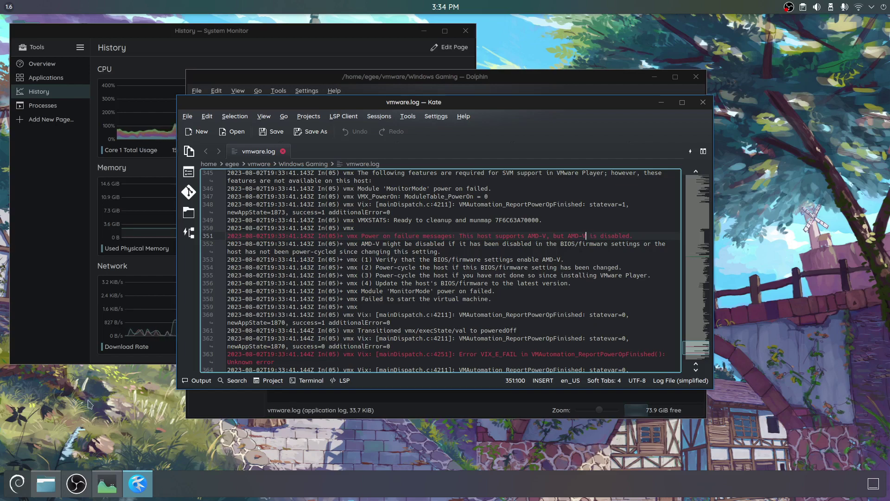
{"action": "left_click", "coordinate": [77, 484]}
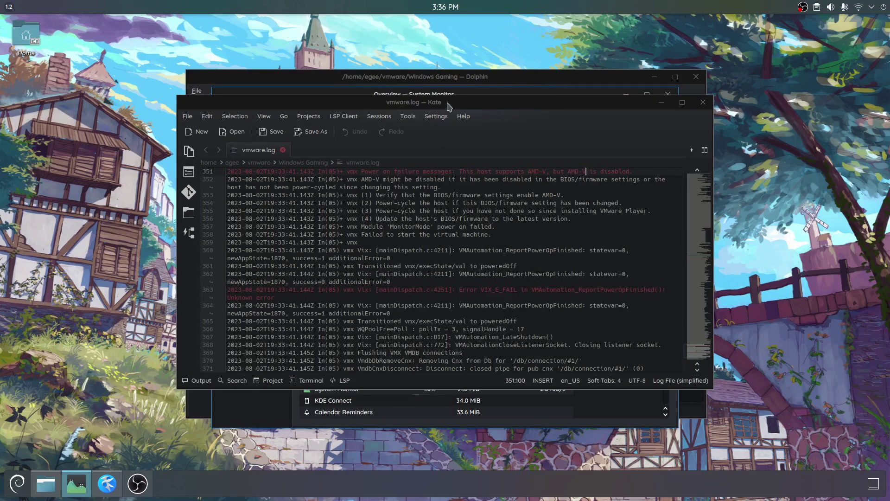
- Set System Monitor to history graphs at the top-left and move the log editor higher
{"action": "left_click_drag", "start_coordinate": [449, 106], "coordinate": [465, 248]}
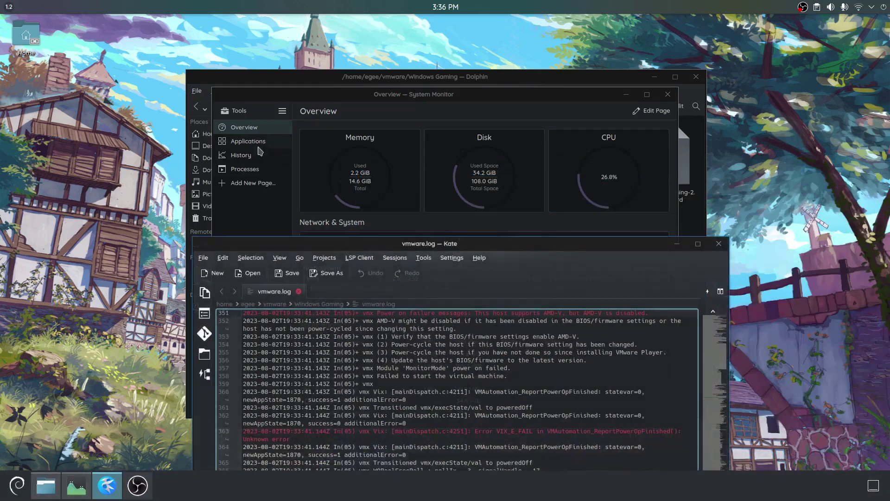
{"action": "left_click", "coordinate": [258, 146]}
{"action": "left_click", "coordinate": [253, 155]}
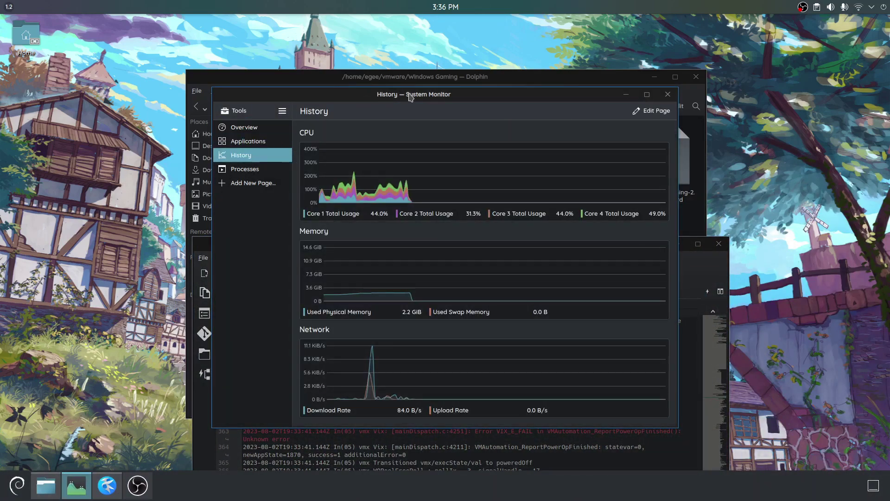
{"action": "left_click_drag", "start_coordinate": [410, 97], "coordinate": [205, 24]}
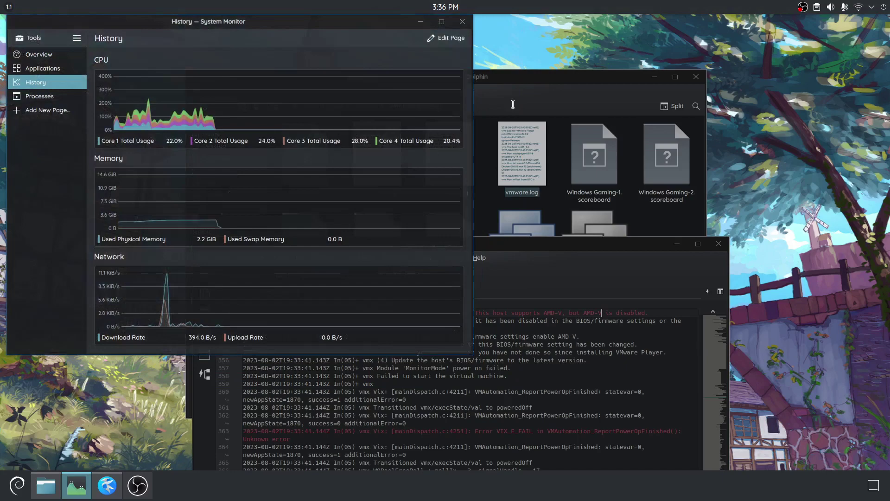
{"action": "left_click_drag", "start_coordinate": [286, 31], "coordinate": [286, 37]}
{"action": "left_click_drag", "start_coordinate": [595, 248], "coordinate": [588, 103]}
- Launch VMware Player and select the Windows Gaming virtual machine
{"action": "key", "text": "super"}
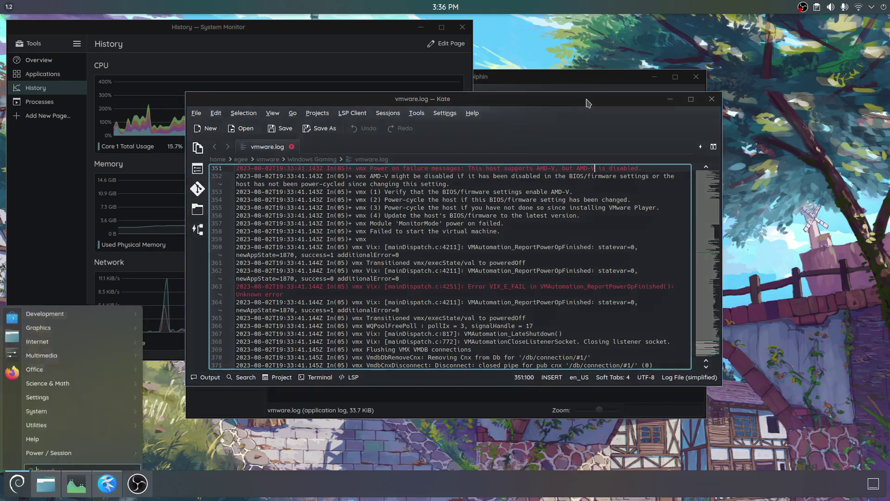
{"action": "type", "text": "vm"}
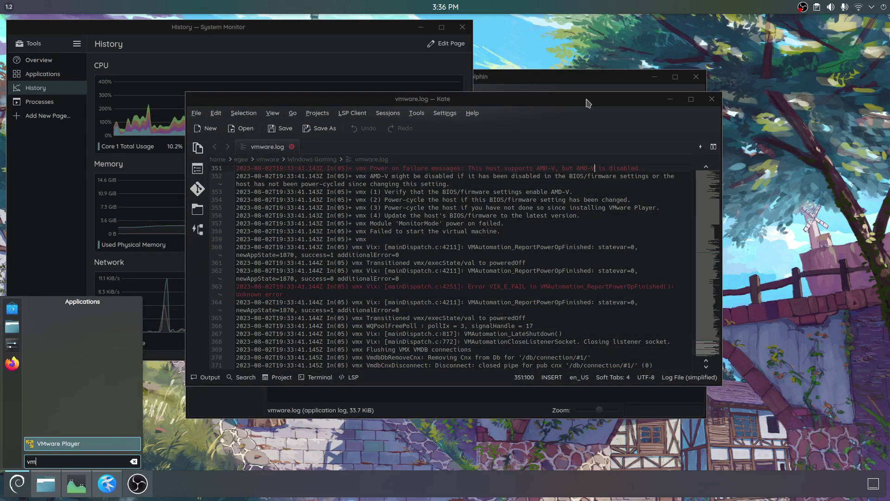
{"action": "key", "text": "Return"}
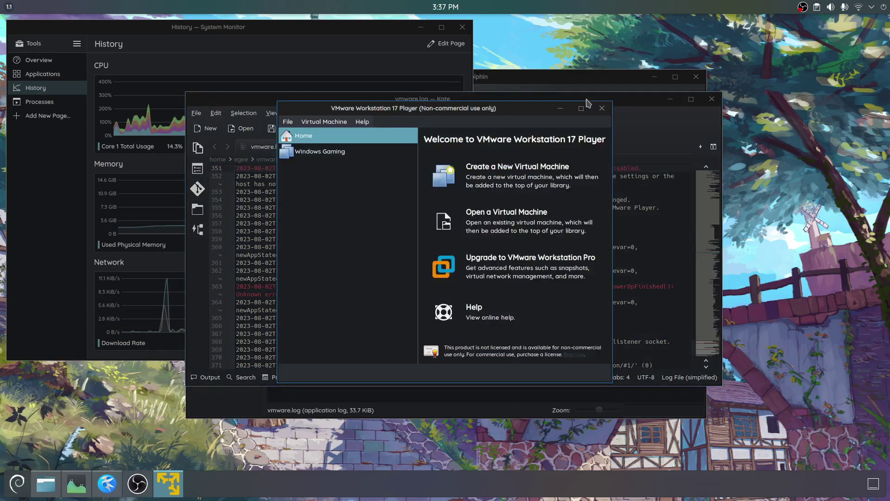
{"action": "left_click", "coordinate": [322, 152]}
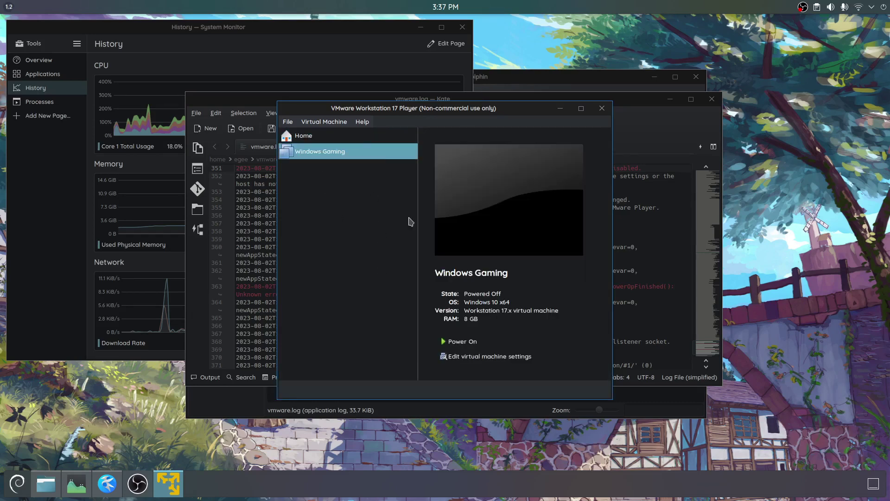
- Power on Windows Gaming, dismiss the swap-space and removable-devices hints, and rearrange the windows
{"action": "left_click", "coordinate": [440, 341]}
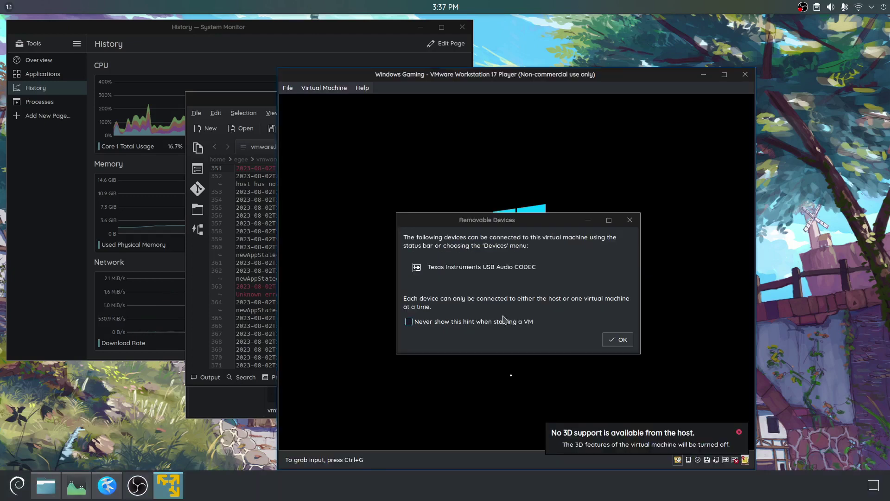
{"action": "left_click", "coordinate": [510, 315]}
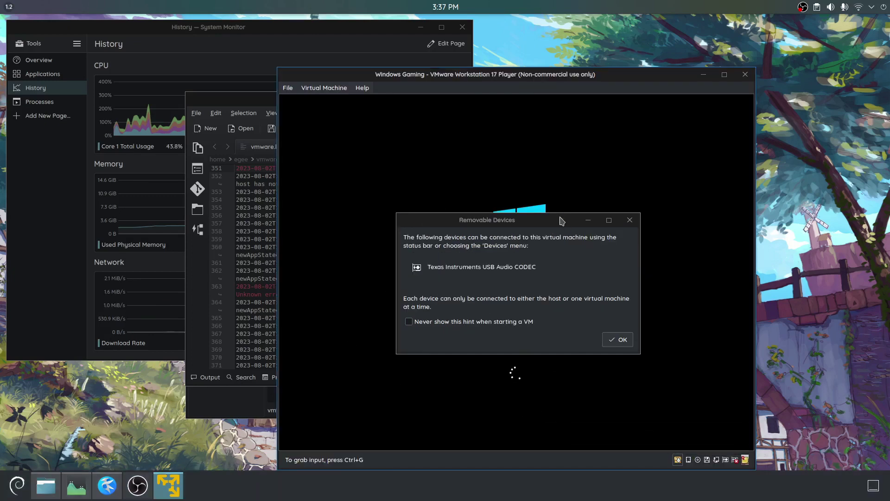
{"action": "left_click_drag", "start_coordinate": [562, 220], "coordinate": [287, 215]}
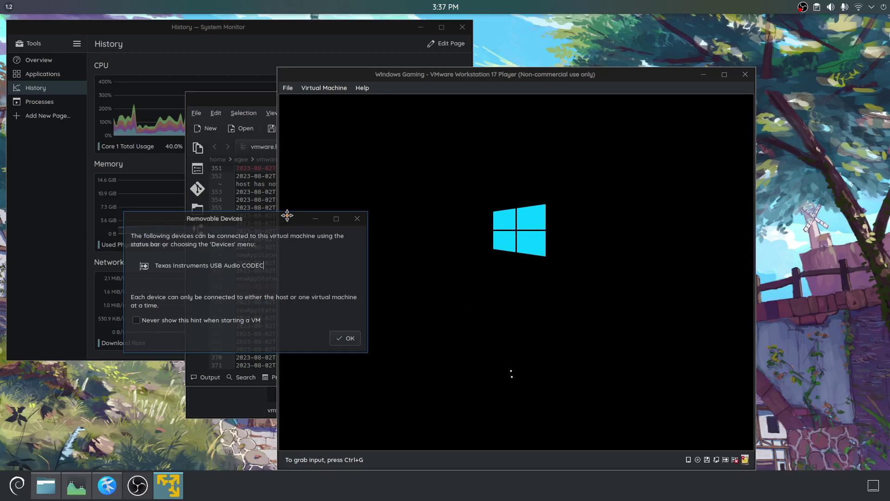
{"action": "left_click_drag", "start_coordinate": [288, 215], "coordinate": [541, 172]}
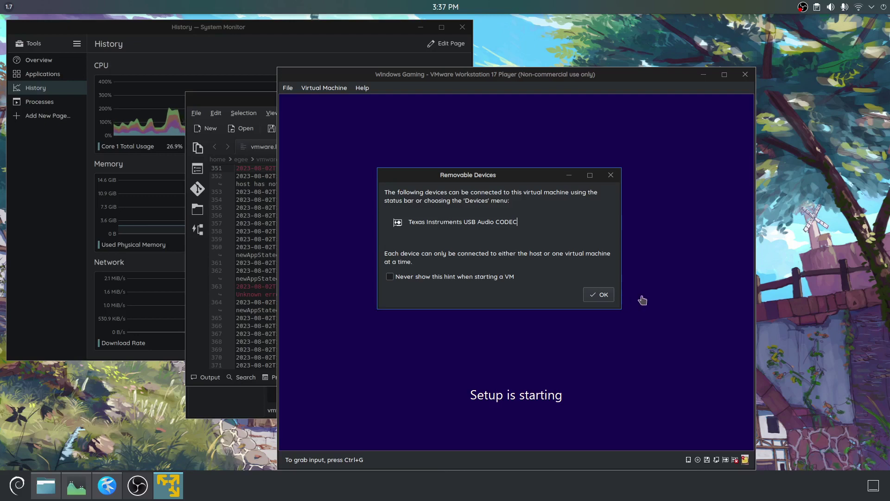
{"action": "left_click", "coordinate": [599, 295]}
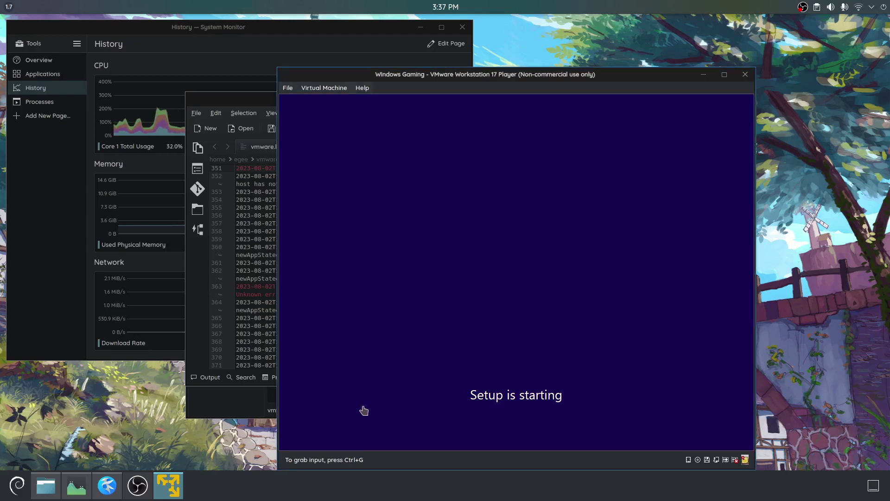
{"action": "left_click_drag", "start_coordinate": [467, 74], "coordinate": [538, 46]}
{"action": "left_click", "coordinate": [182, 43]}
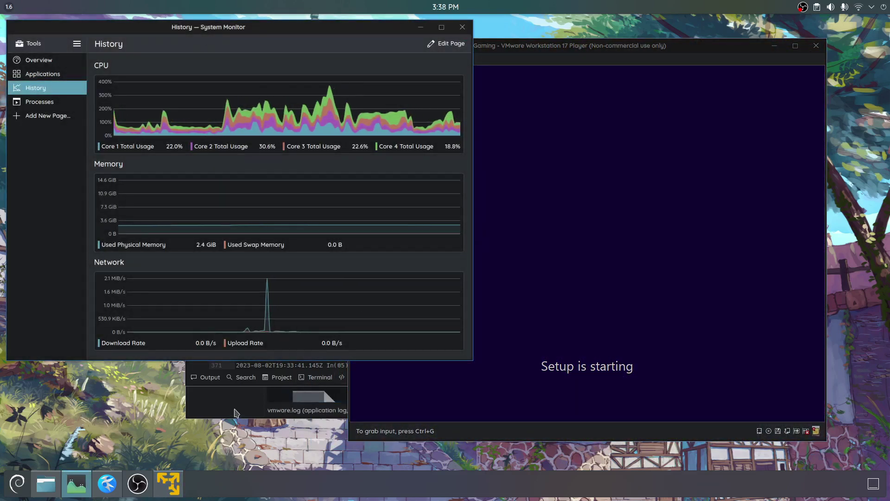
- Open a terminal, try running htop, then attempt 'sudo apt install htop' and skip the password prompt
{"action": "key", "text": "ctrl+alt+t"}
{"action": "type", "text": "htop"}
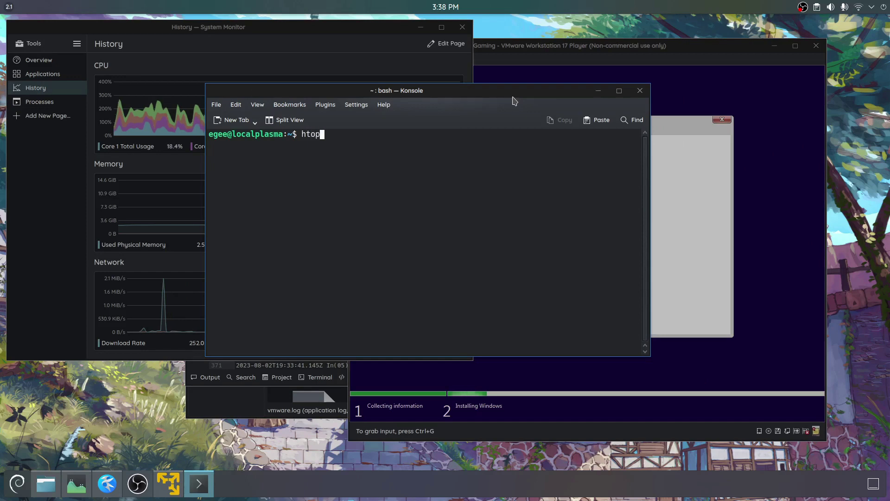
{"action": "key", "text": "Return"}
{"action": "type", "text": "sud"}
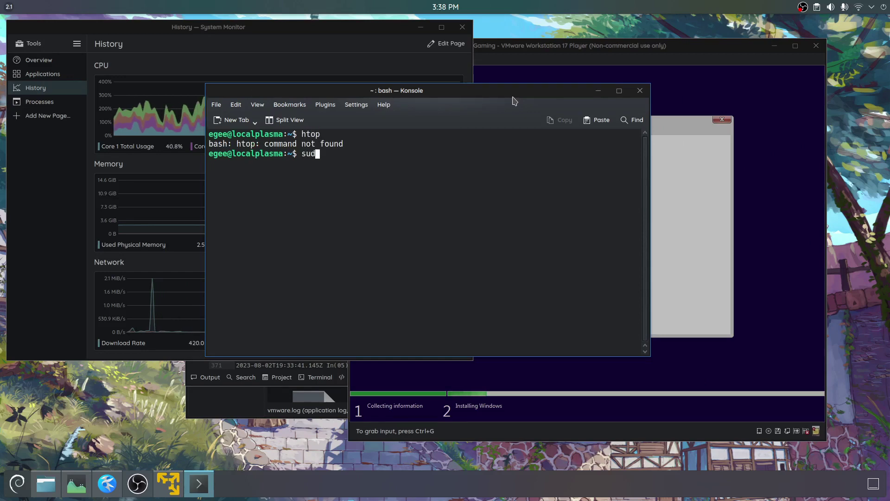
{"action": "type", "text": "o apt install htop"}
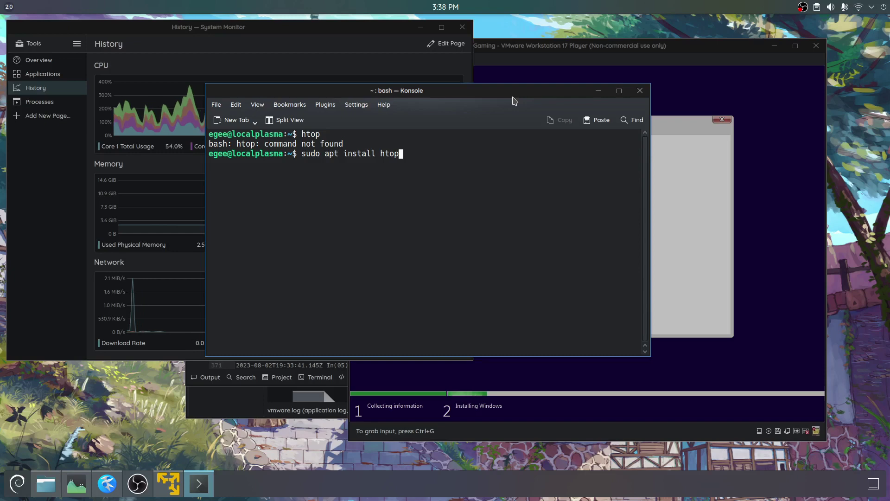
{"action": "key", "text": "Return"}
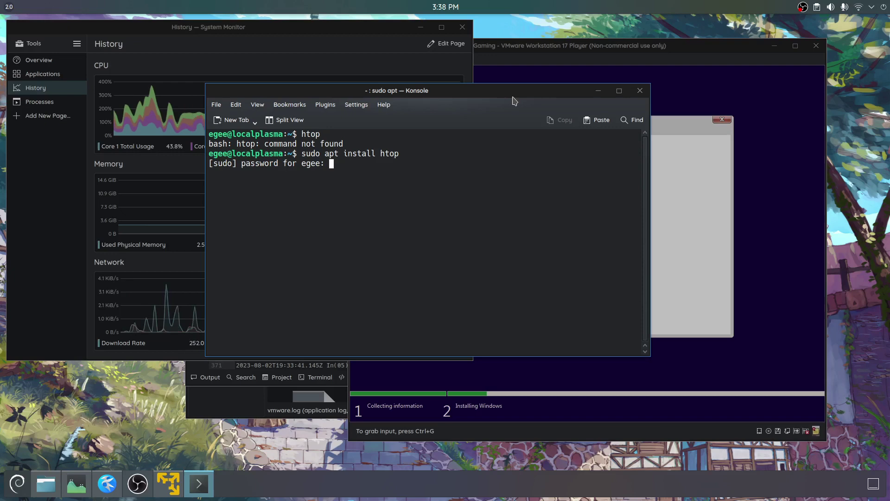
{"action": "key", "text": "Return"}
- Clear the terminal and exit to close Konsole
{"action": "type", "text": "cl"}
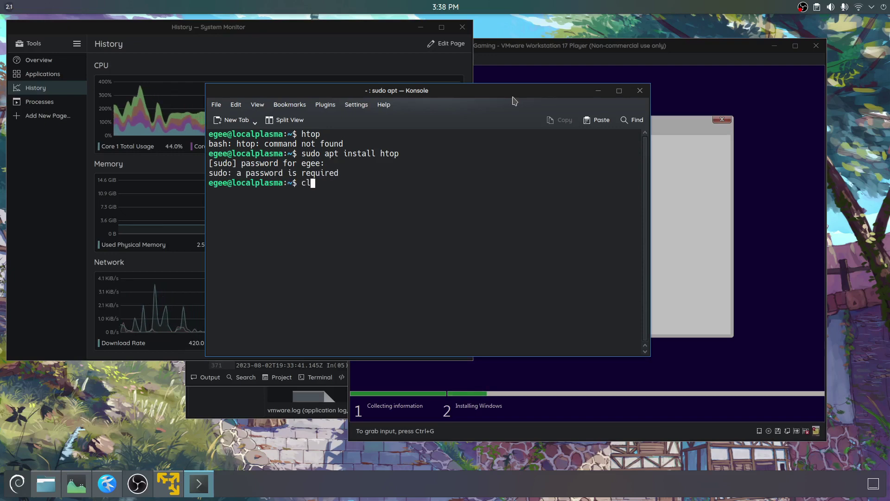
{"action": "type", "text": "ear"}
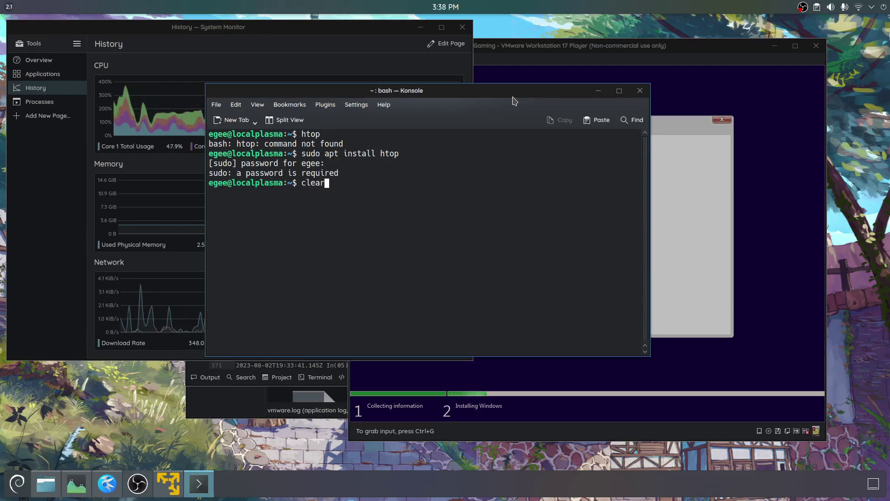
{"action": "key", "text": "Return"}
{"action": "type", "text": "exit"}
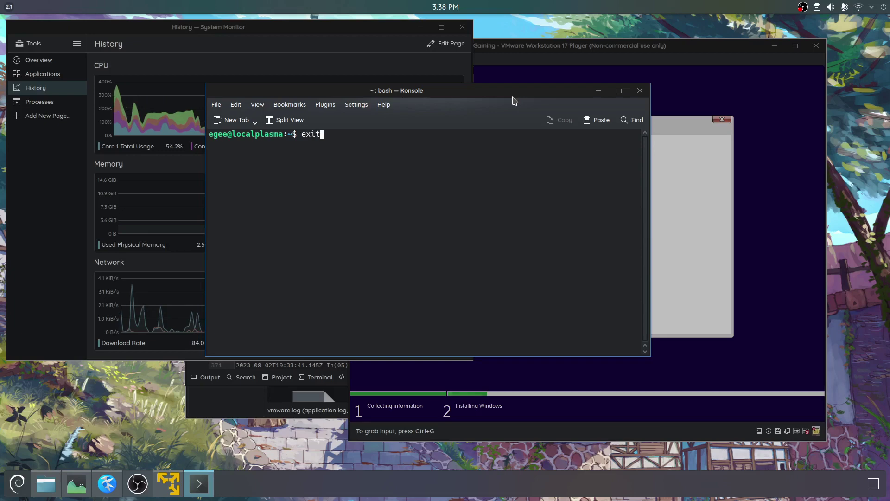
{"action": "key", "text": "Return"}
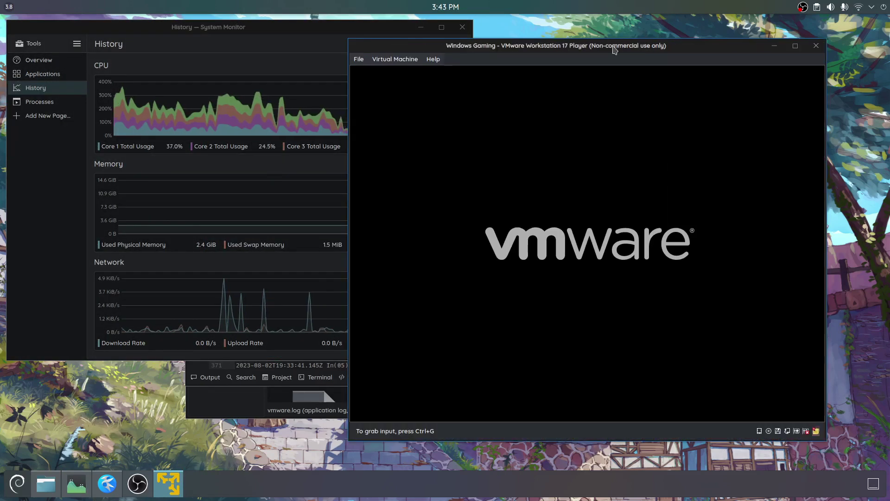
- Rearrange the VM and System Monitor windows while the Windows Gaming VM finishes setup and reaches the desktop
{"action": "left_click_drag", "start_coordinate": [614, 48], "coordinate": [500, 29]}
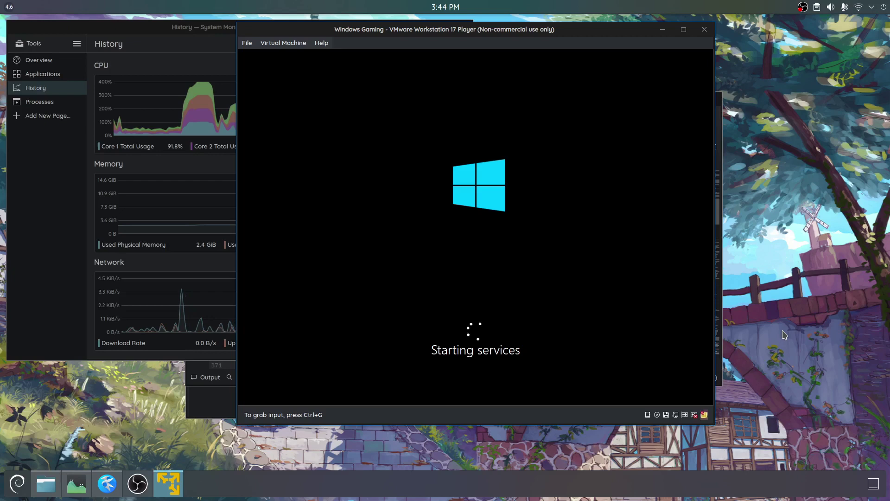
{"action": "key", "text": "alt+Tab"}
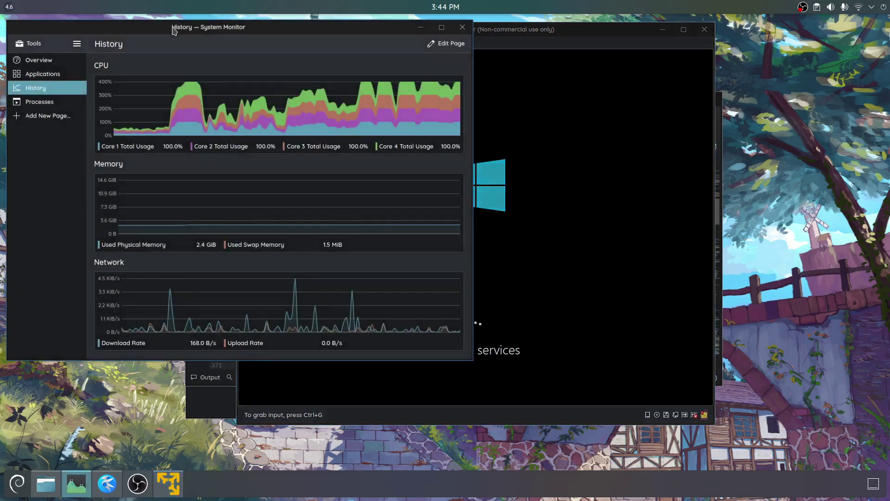
{"action": "left_click_drag", "start_coordinate": [505, 29], "coordinate": [659, 59]}
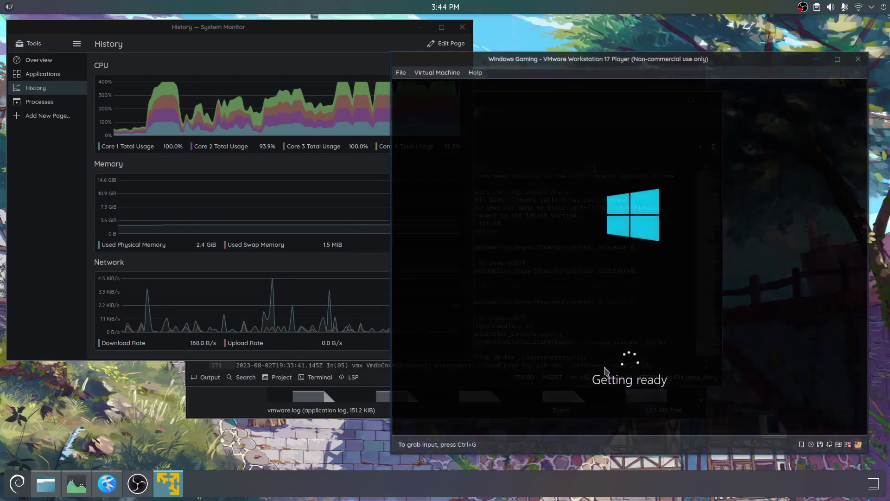
{"action": "left_click", "coordinate": [313, 34]}
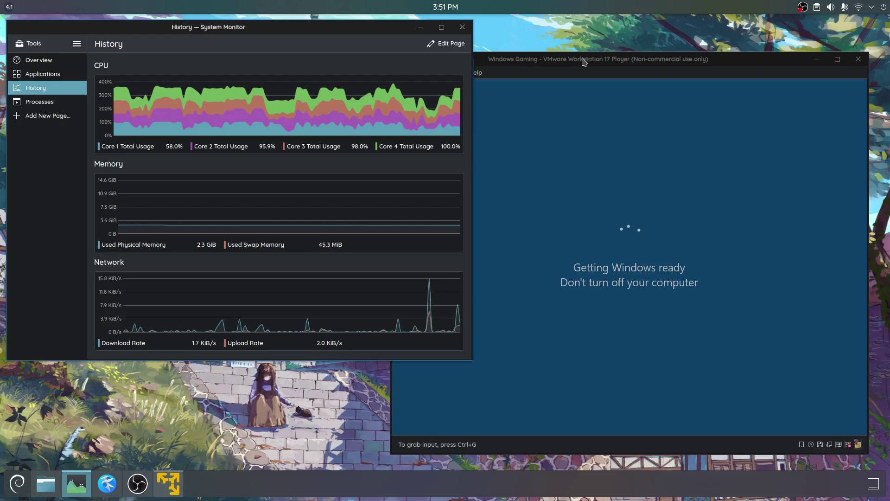
{"action": "left_click", "coordinate": [584, 62]}
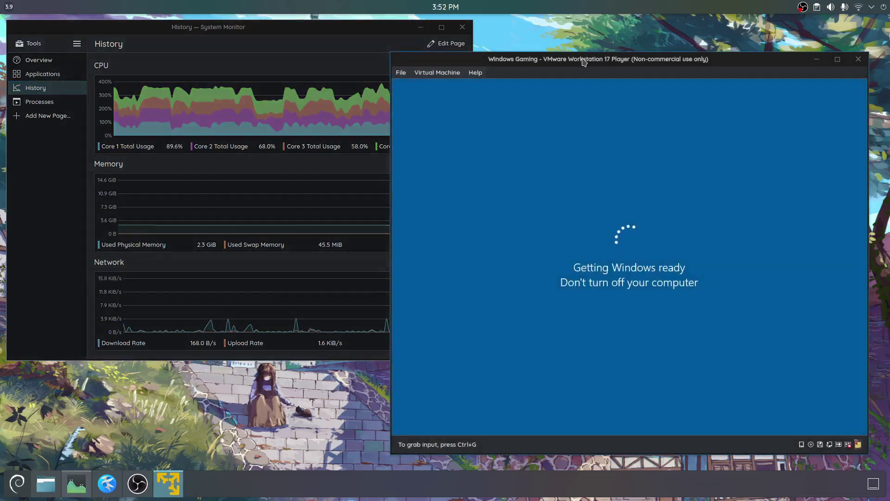
{"action": "left_click", "coordinate": [303, 28]}
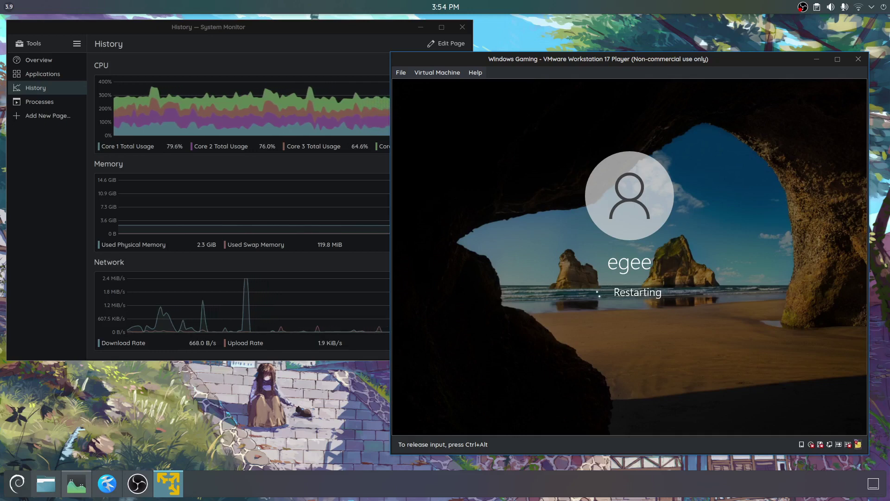
{"action": "key", "text": "ctrl+alt"}
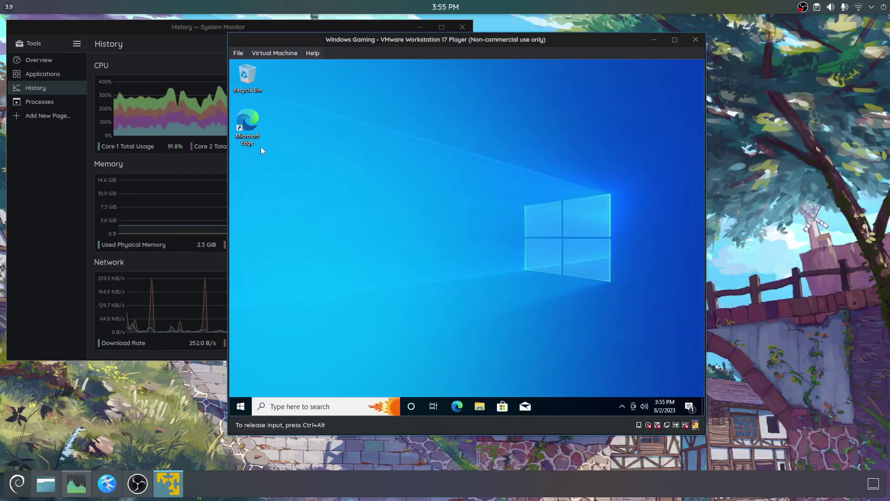
- Release input from the VM with Ctrl+Alt and open the Virtual Machine menu
{"action": "left_click", "coordinate": [356, 129]}
{"action": "key", "text": "ctrl+alt"}
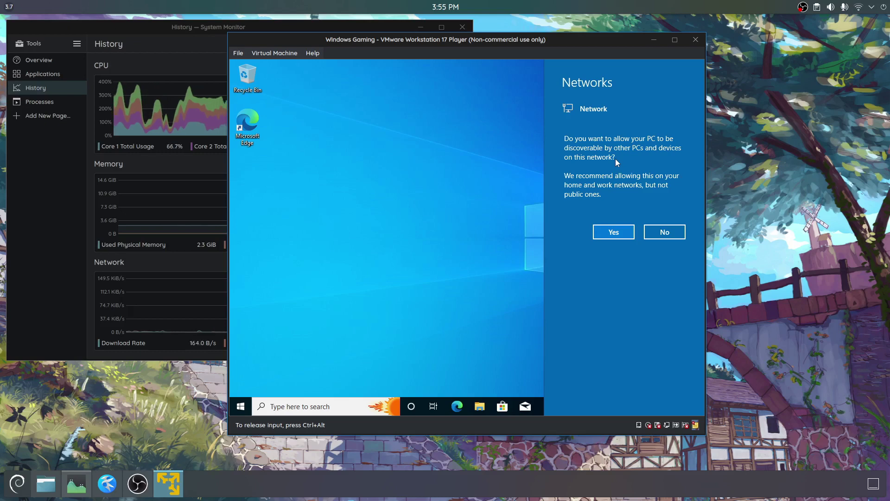
{"action": "key", "text": "ctrl+alt"}
{"action": "left_click", "coordinate": [287, 53]}
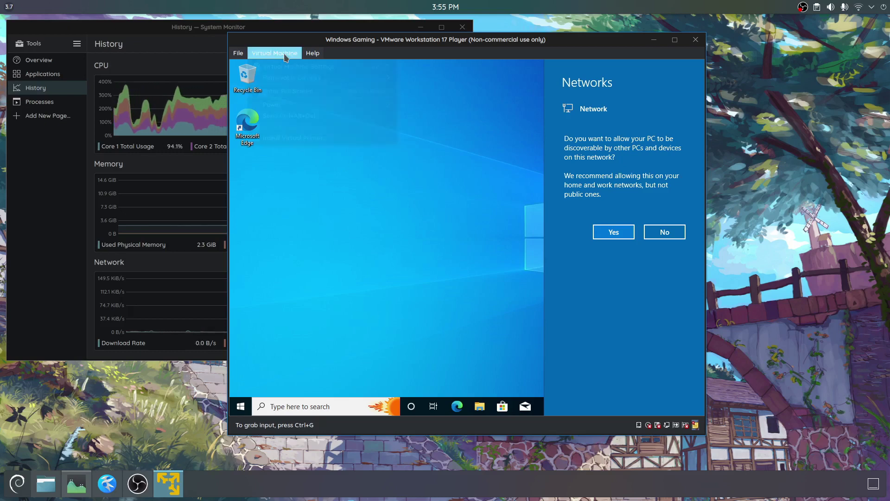
- Open Virtual Machine Settings and check that the Network Adapter is set to NAT
{"action": "left_click", "coordinate": [286, 69]}
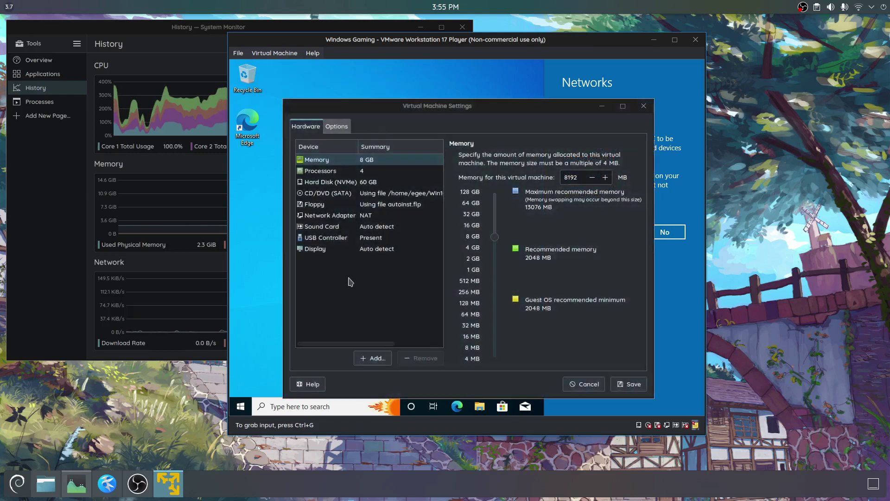
{"action": "left_click", "coordinate": [339, 216]}
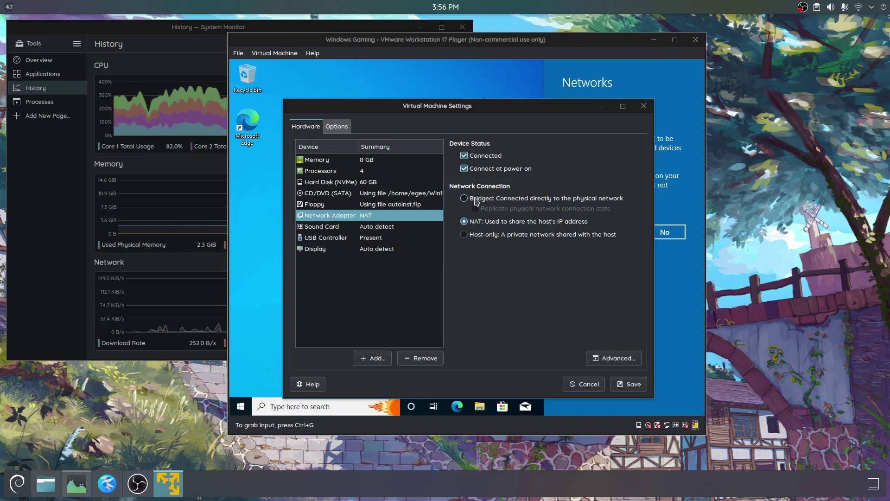
- Cancel the VM settings, dismiss the network discovery prompt, and check System Monitor's processes and graphs
{"action": "left_click", "coordinate": [589, 384]}
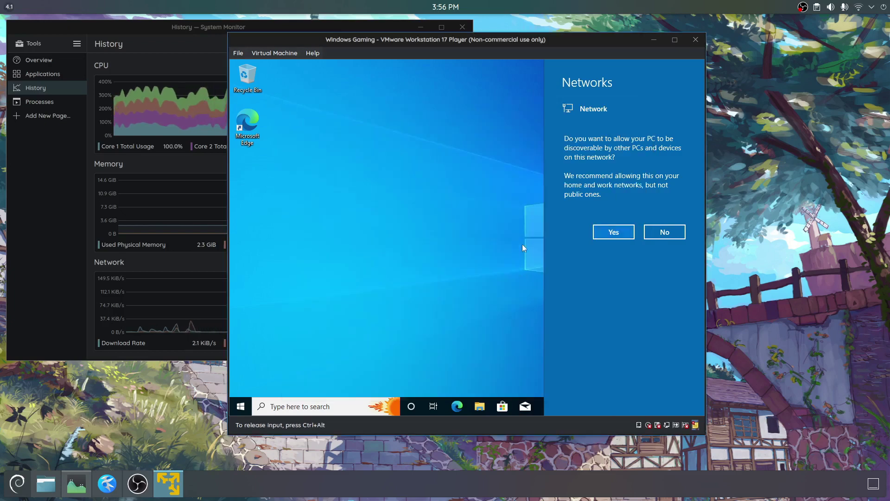
{"action": "left_click", "coordinate": [506, 128]}
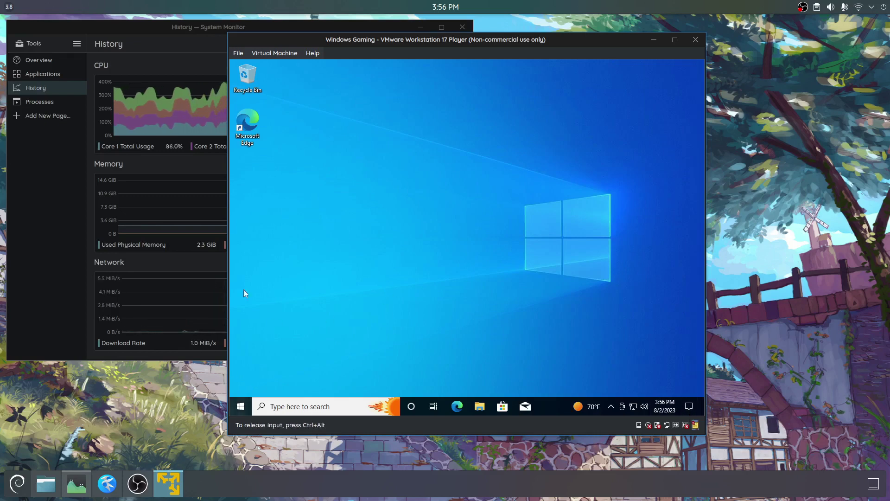
{"action": "left_click", "coordinate": [206, 29]}
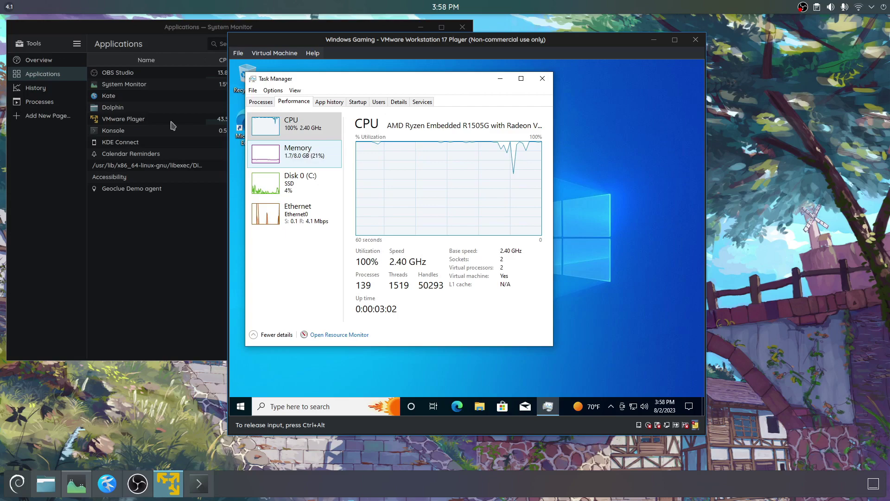
{"action": "left_click", "coordinate": [39, 101]}
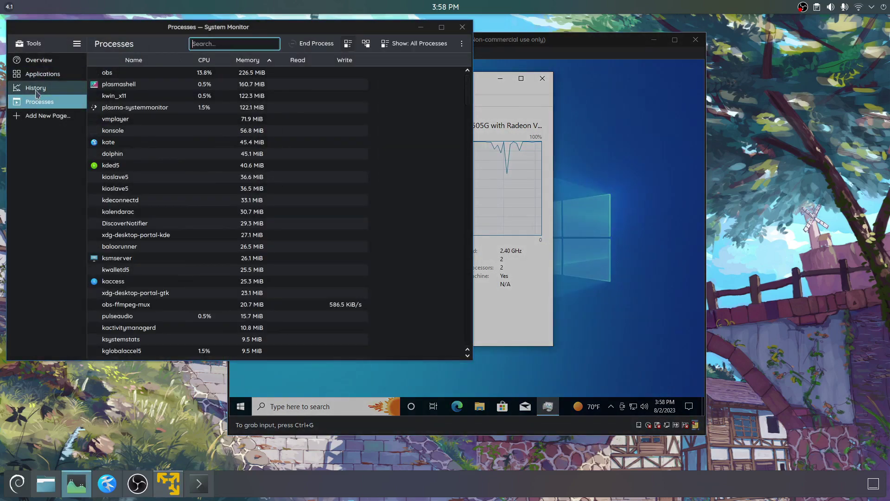
{"action": "left_click", "coordinate": [35, 87]}
- Make the VM window fill the screen, then centre Task Manager and make it active
{"action": "left_click", "coordinate": [527, 43]}
{"action": "double_click", "coordinate": [527, 43]}
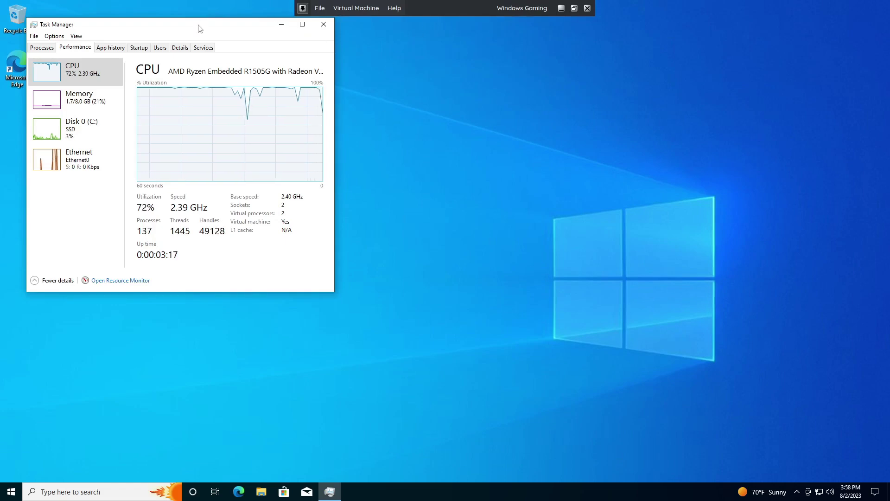
{"action": "left_click_drag", "start_coordinate": [199, 26], "coordinate": [459, 112]}
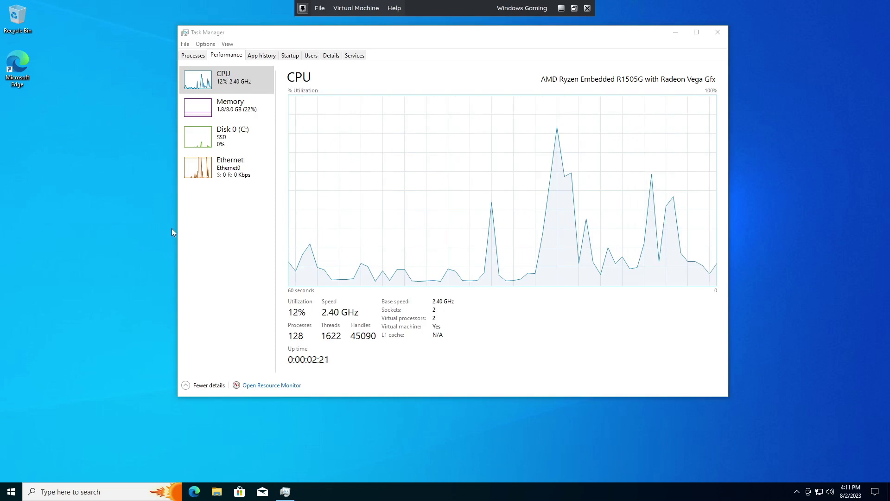
{"action": "left_click", "coordinate": [285, 492]}
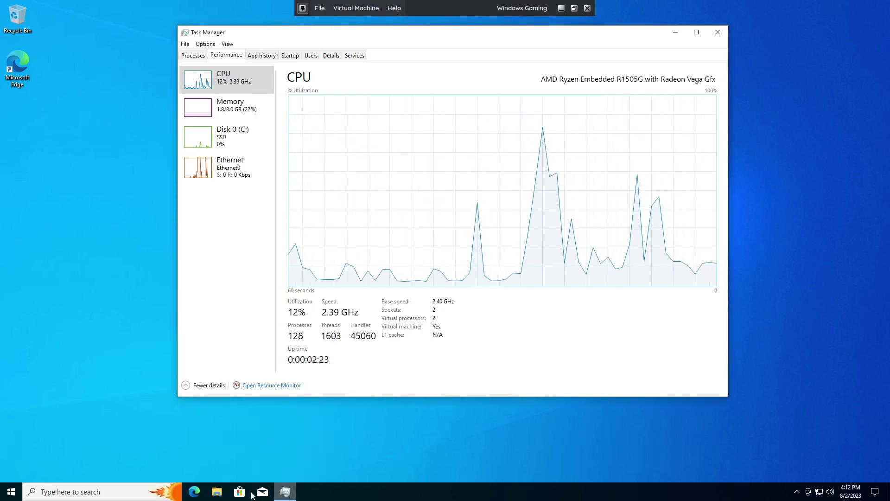
- Copy the Chocolatey install command and paste and run it in the open PowerShell window
{"action": "left_click", "coordinate": [676, 32]}
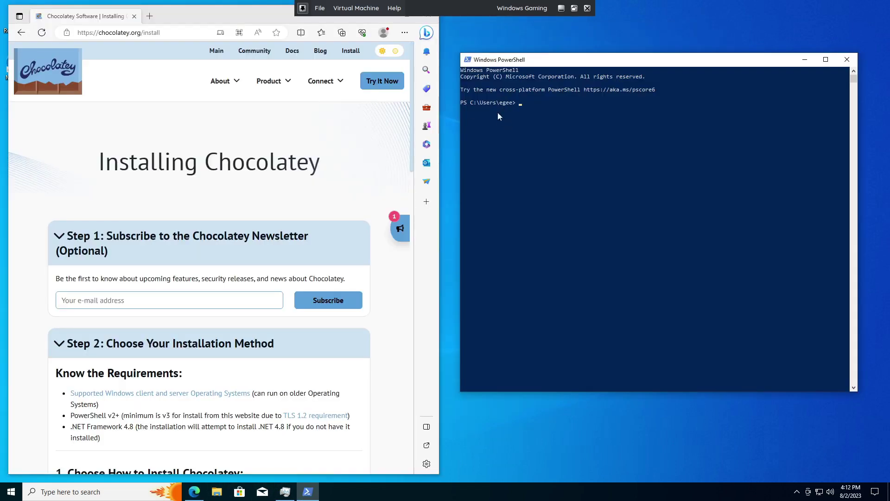
{"action": "scroll", "coordinate": [338, 252], "scroll_direction": "down", "scroll_amount": 10}
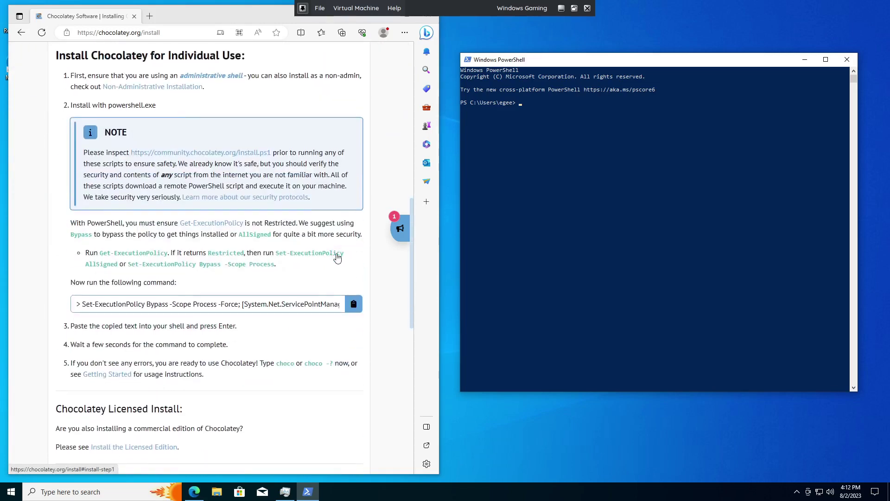
{"action": "left_click", "coordinate": [352, 305]}
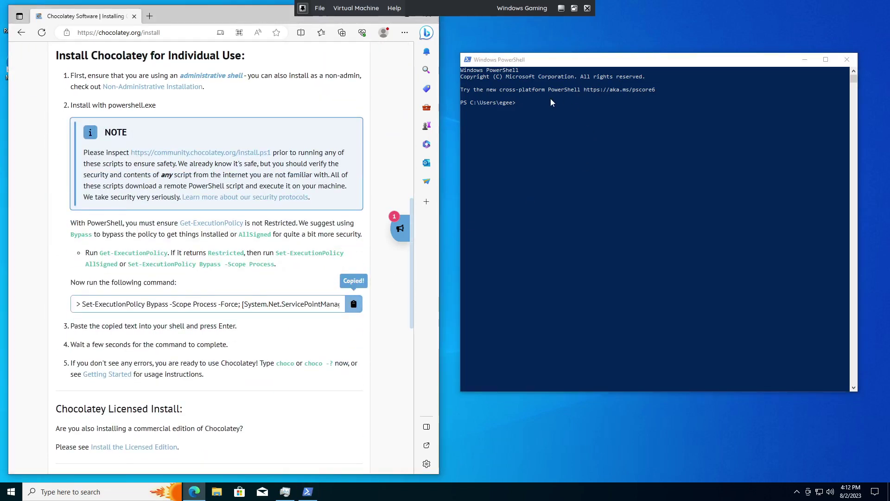
{"action": "left_click", "coordinate": [530, 102]}
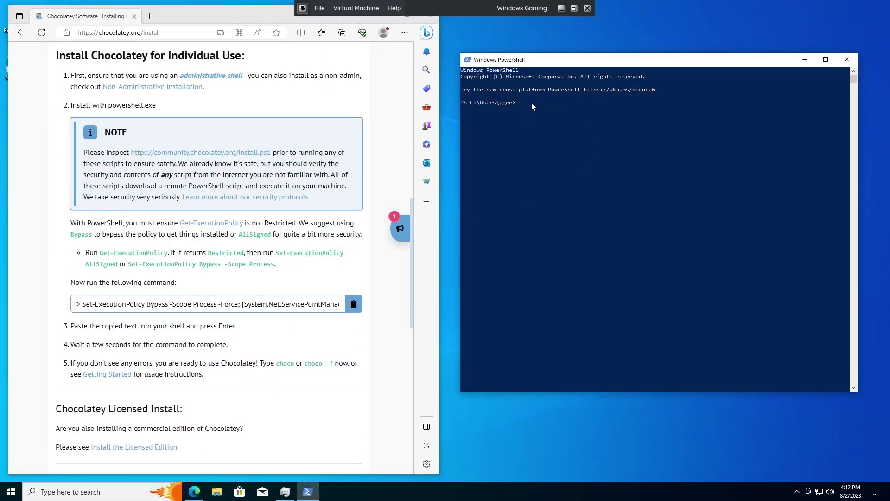
{"action": "key", "text": "ctrl+v"}
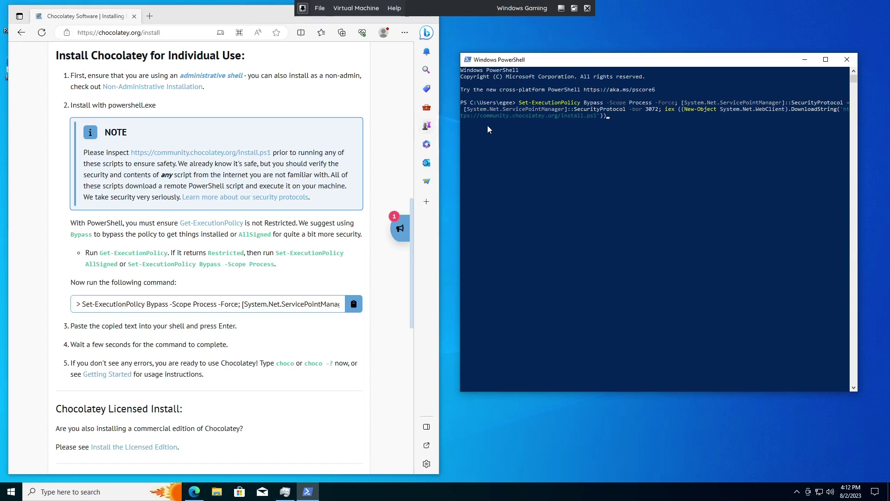
{"action": "left_click", "coordinate": [304, 9]}
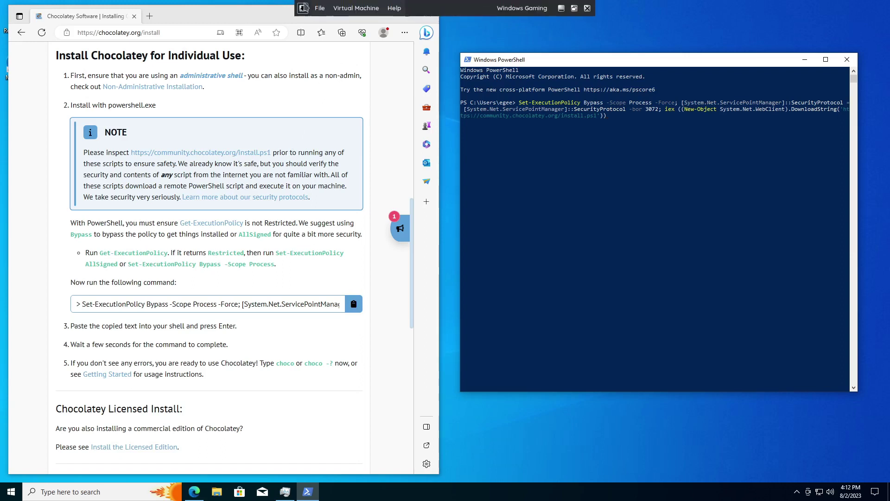
{"action": "left_click", "coordinate": [303, 8]}
{"action": "scroll", "coordinate": [320, 187], "scroll_direction": "up", "scroll_amount": 15}
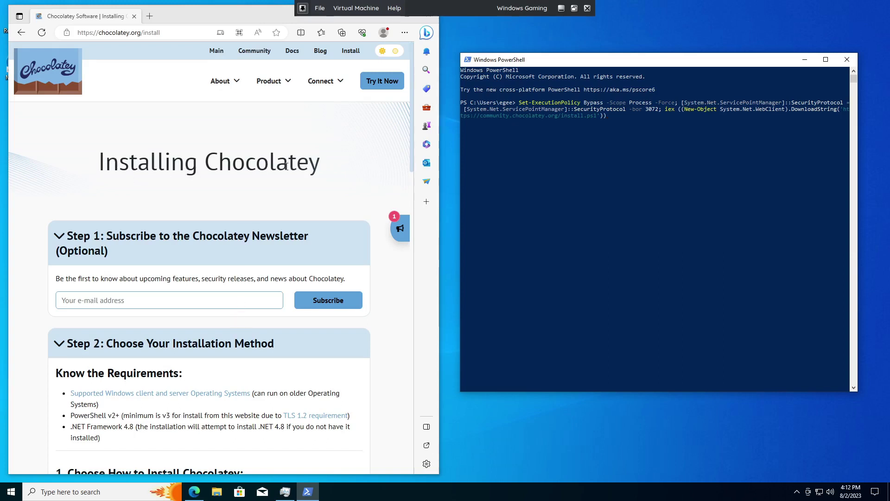
{"action": "left_click", "coordinate": [609, 153]}
{"action": "key", "text": "Escape"}
{"action": "key", "text": "Return"}
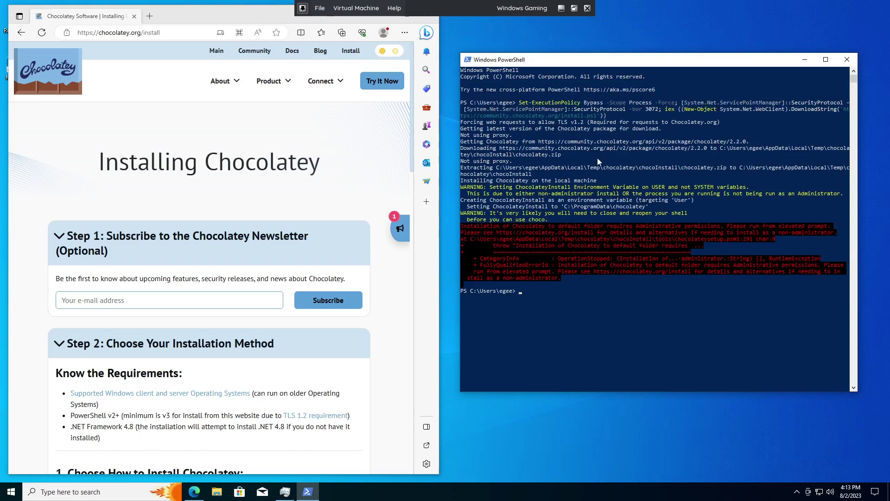
- Close that PowerShell, reopen PowerShell from Start search, and run 'choco install chocolateygui'
{"action": "left_click", "coordinate": [847, 60]}
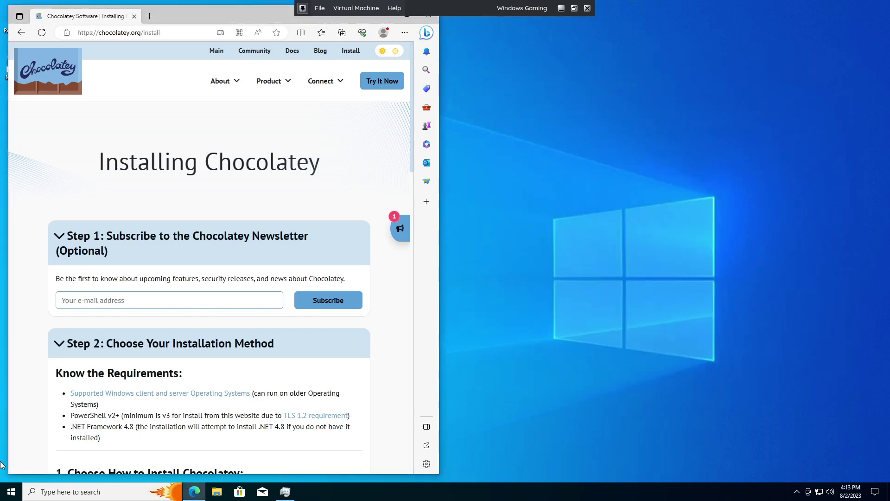
{"action": "left_click", "coordinate": [14, 495]}
{"action": "type", "text": "powershell"}
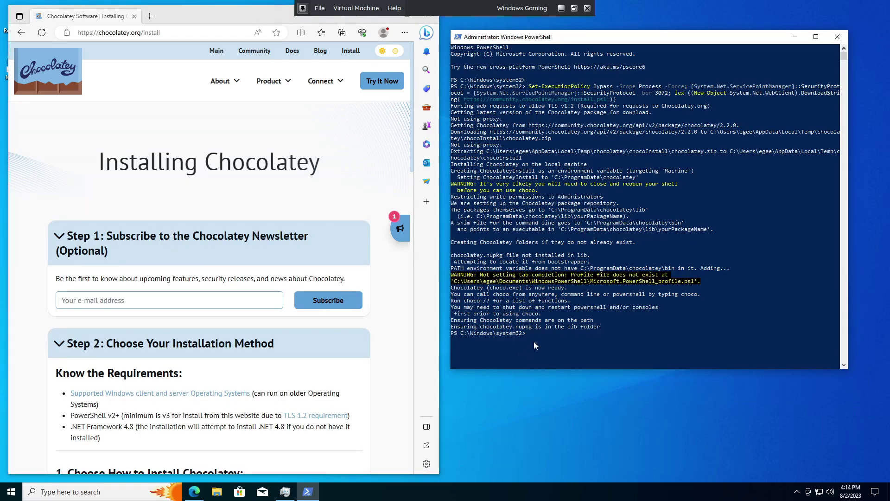
{"action": "type", "text": "choco install chocolateygui"}
{"action": "key", "text": "Return"}
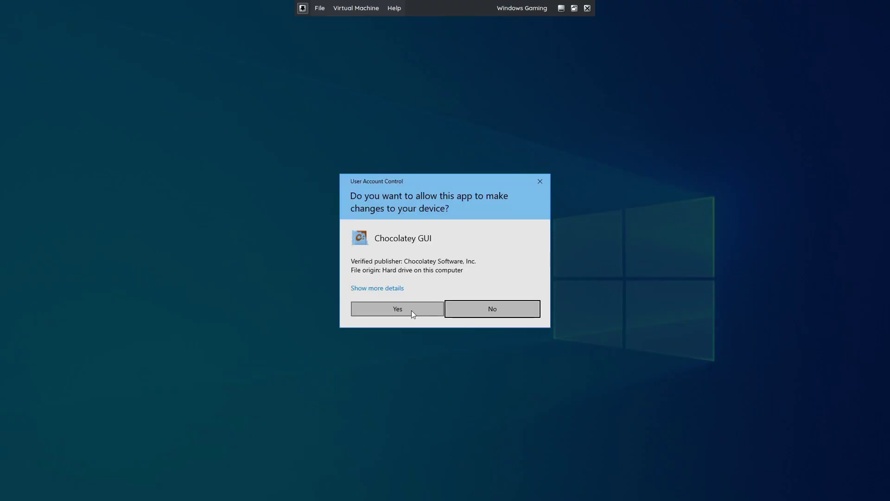
- Approve the UAC prompt, then search the chocolatey feed for 'steam' and install the Steam package
{"action": "left_click", "coordinate": [411, 311]}
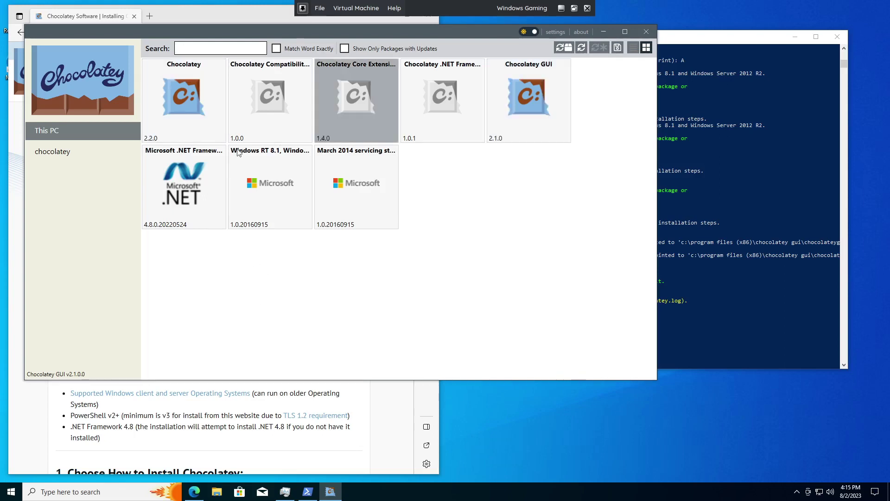
{"action": "left_click", "coordinate": [82, 150]}
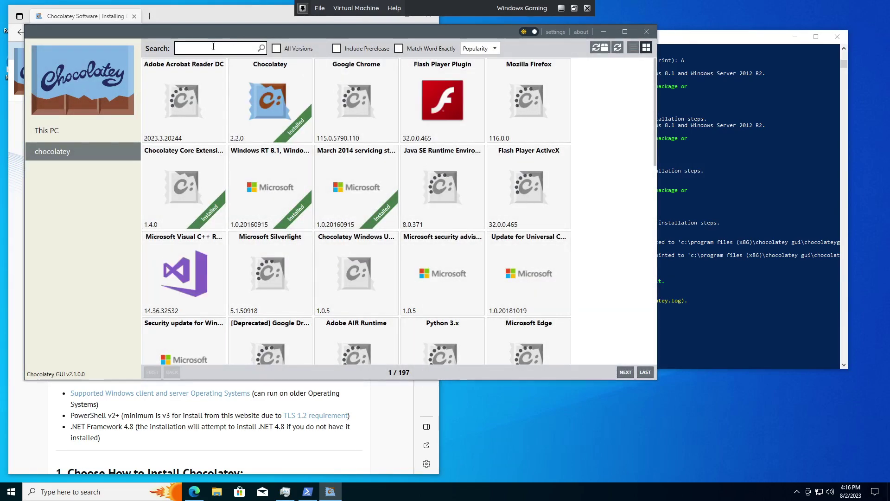
{"action": "left_click", "coordinate": [213, 47]}
{"action": "type", "text": "steam"}
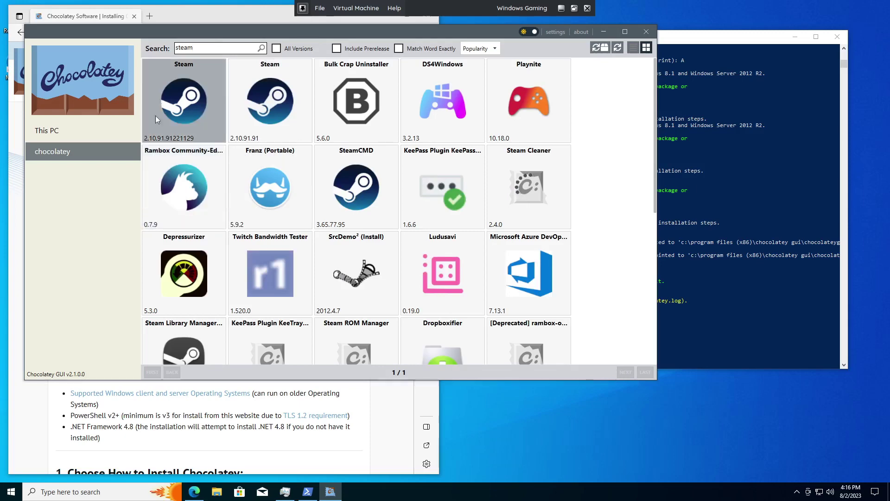
{"action": "scroll", "coordinate": [393, 103], "scroll_direction": "down", "scroll_amount": 3}
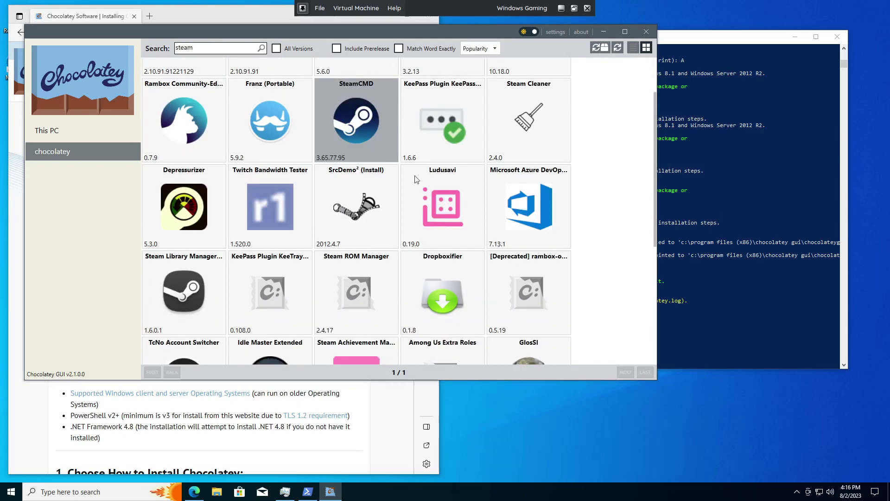
{"action": "scroll", "coordinate": [432, 231], "scroll_direction": "down", "scroll_amount": 10}
{"action": "scroll", "coordinate": [432, 231], "scroll_direction": "up", "scroll_amount": 13}
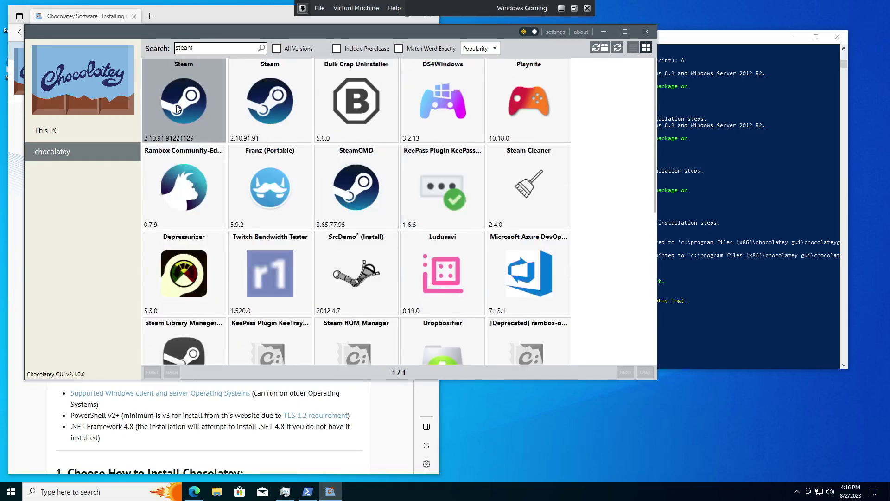
{"action": "left_click", "coordinate": [177, 109]}
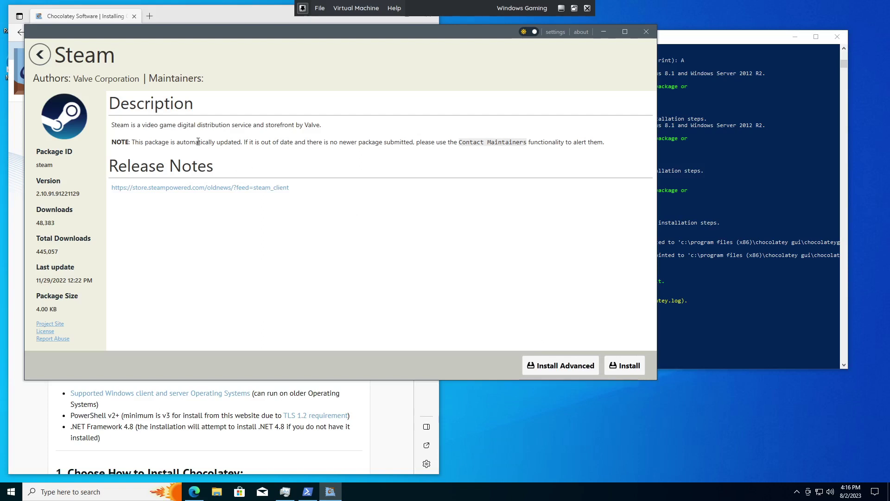
{"action": "left_click", "coordinate": [624, 367]}
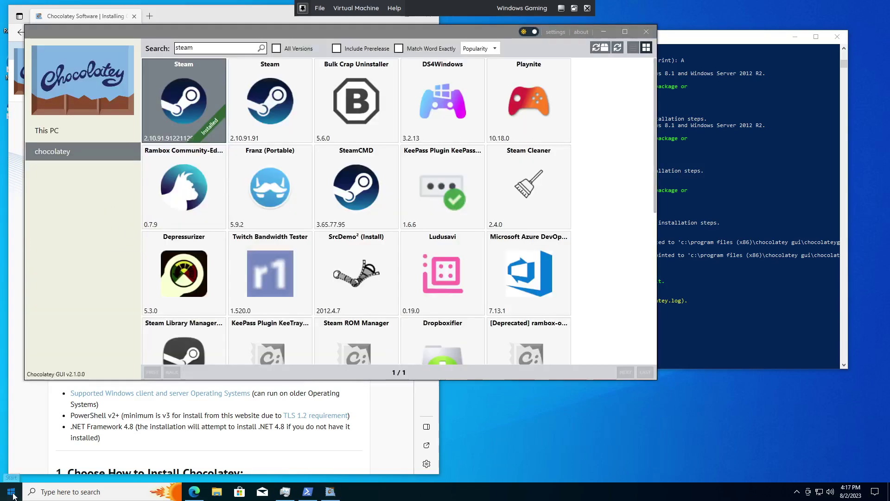
- Launch the installed Steam app from a Start menu search for 'steam'
{"action": "left_click", "coordinate": [11, 492]}
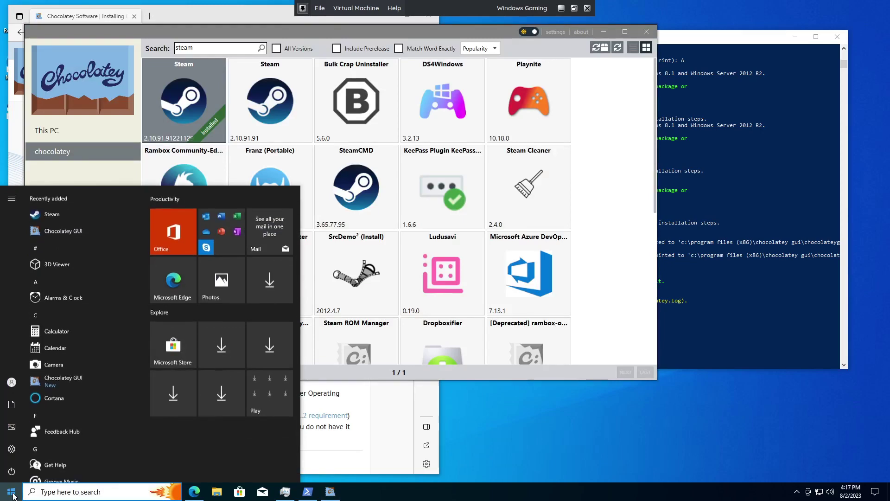
{"action": "type", "text": "steam"}
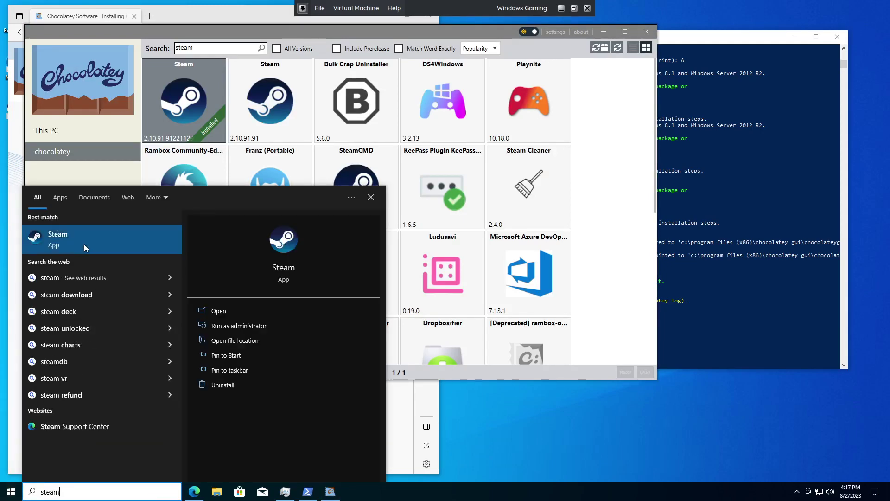
{"action": "left_click", "coordinate": [100, 244]}
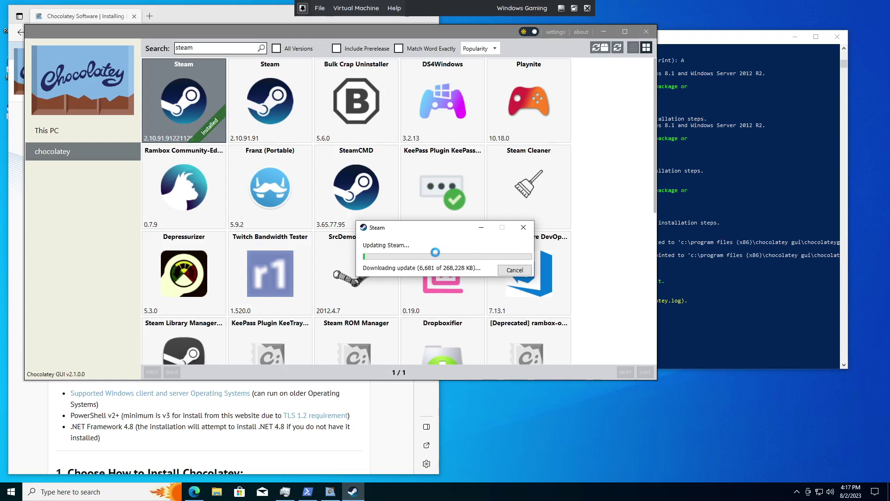
- Show This PC's installed packages in Chocolatey GUI and move and minimize the Edge window
{"action": "left_click", "coordinate": [51, 131]}
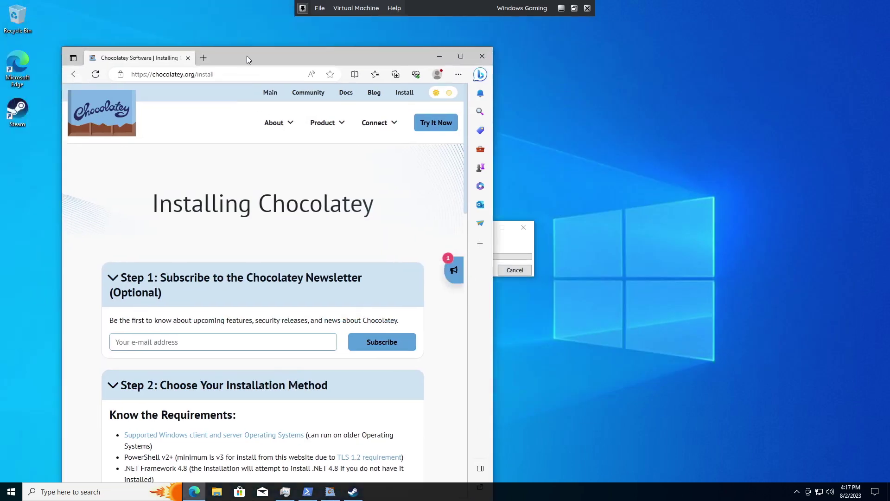
{"action": "left_click_drag", "start_coordinate": [249, 60], "coordinate": [285, 85]}
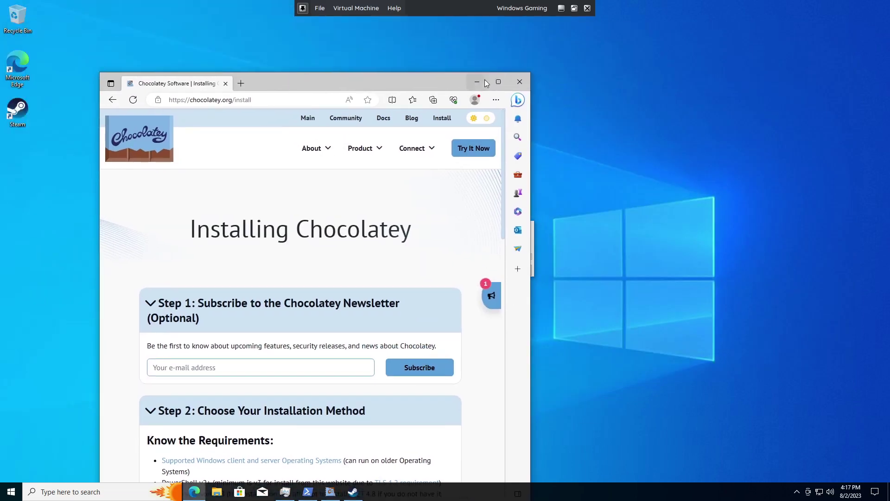
{"action": "left_click", "coordinate": [479, 82]}
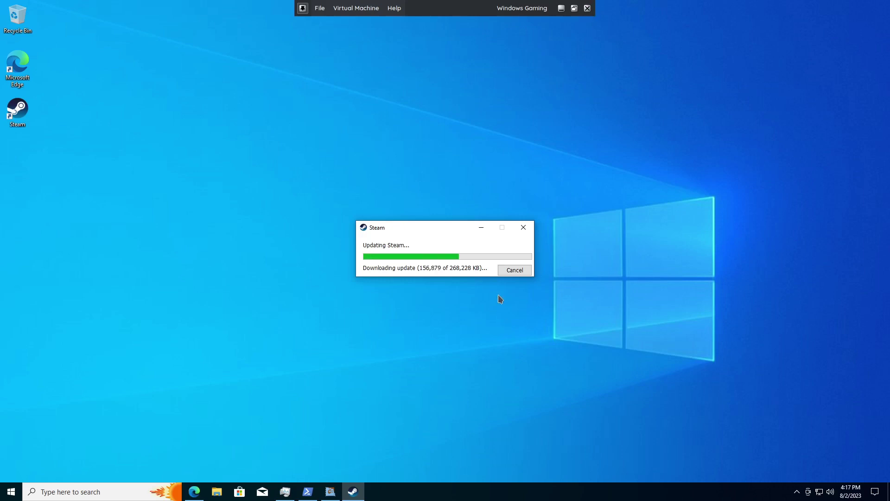
- Exit full screen with Ctrl+Alt+Enter and release keyboard and mouse from the VM
{"action": "key", "text": "ctrl+alt+Return"}
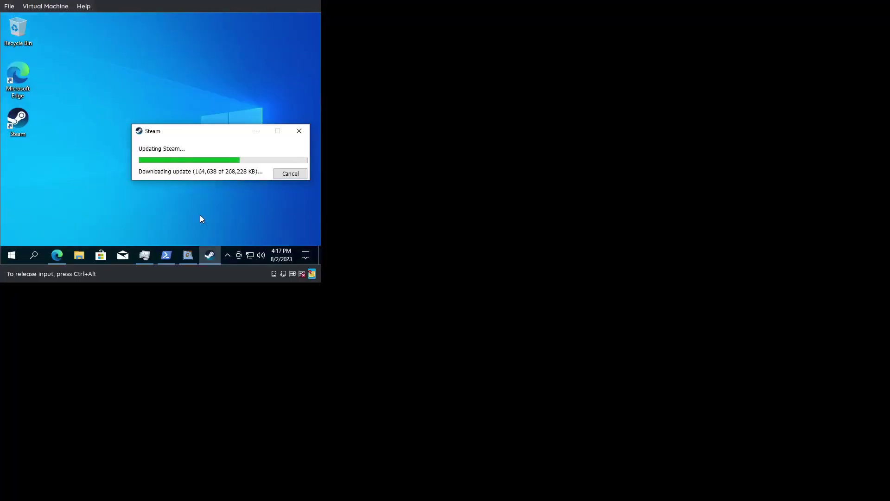
{"action": "key", "text": "ctrl+alt"}
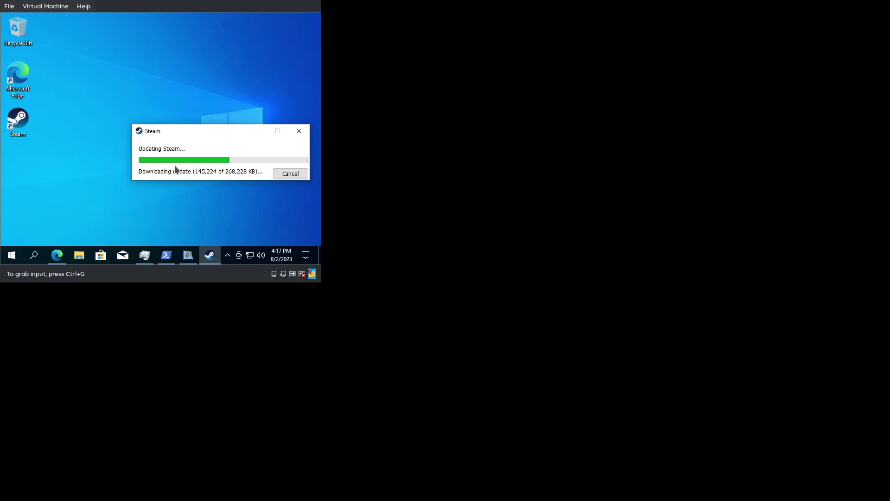